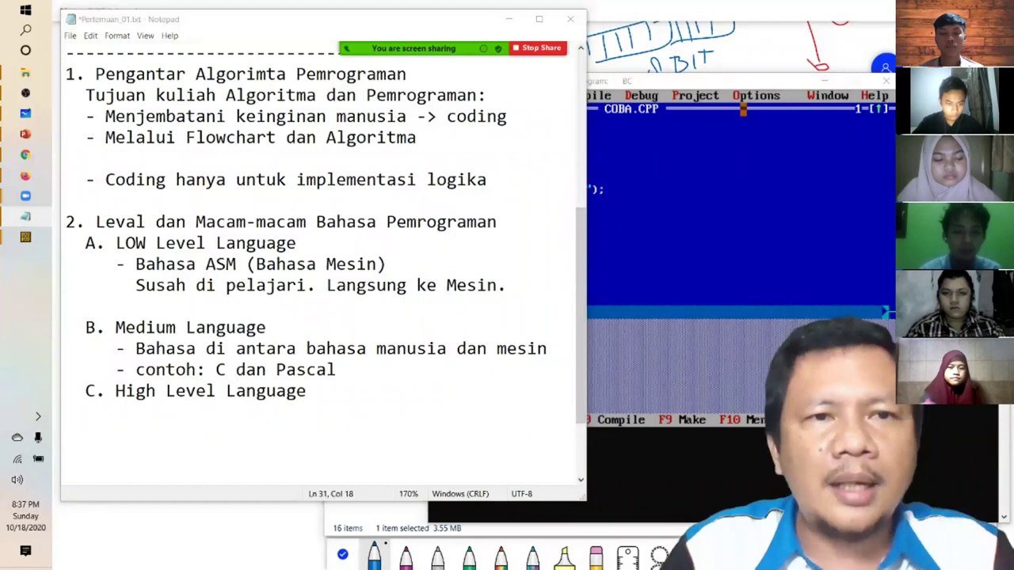
Dismiss the camera options, view the Turbo C example, then minimize everything except Firefox.
click(362, 27)
key(Escape)
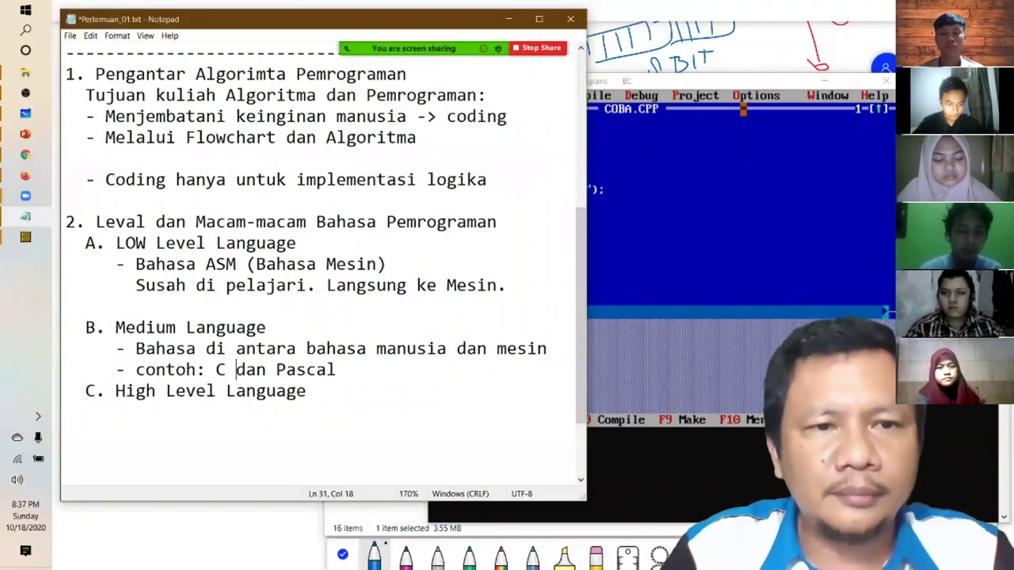
click(623, 84)
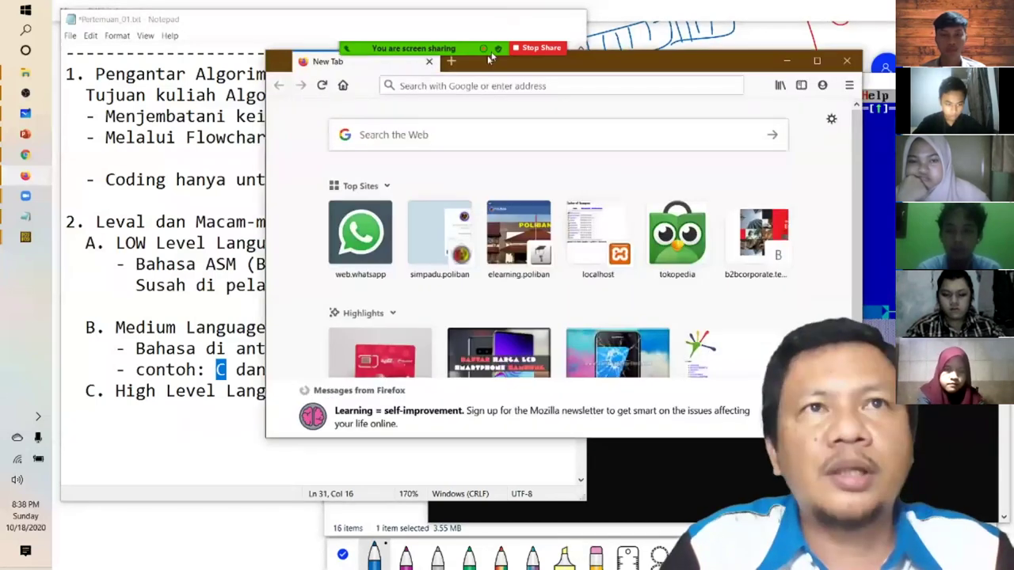
drag(489, 56, 584, 111)
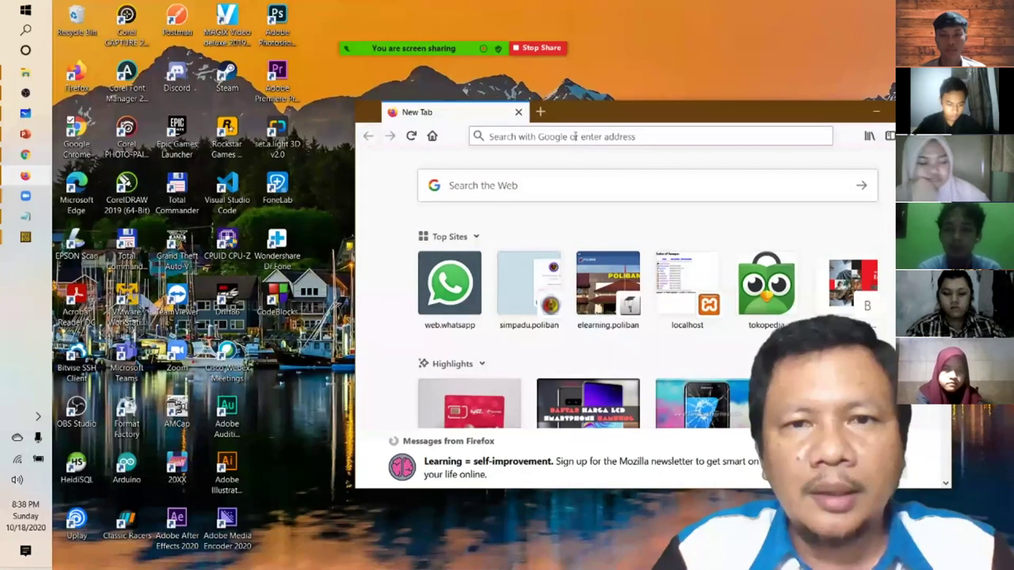
Load localhost/kampus/ in Firefox and launch XAMPP Control Panel with Apache and MySQL running.
text(localhost/kampus/)
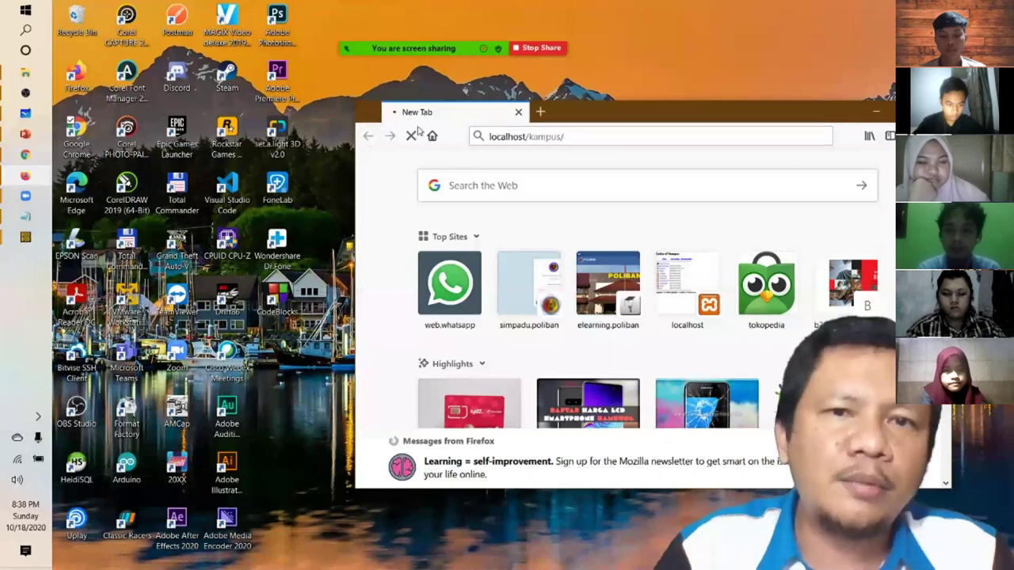
key(Return)
click(11, 9)
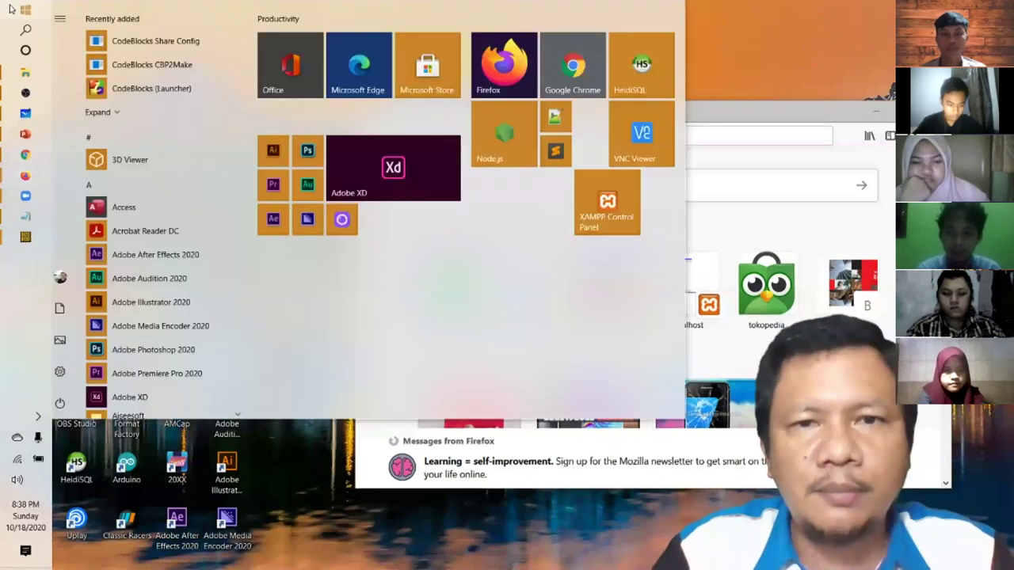
text(xa)
key(Return)
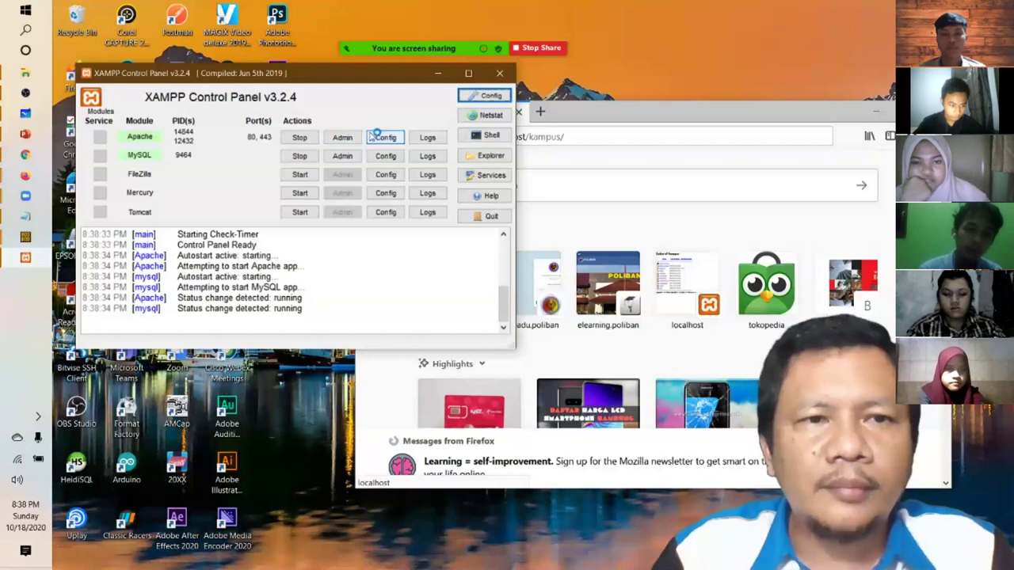
Hide XAMPP and open the Index of /kampus listing from the address-bar history.
click(499, 73)
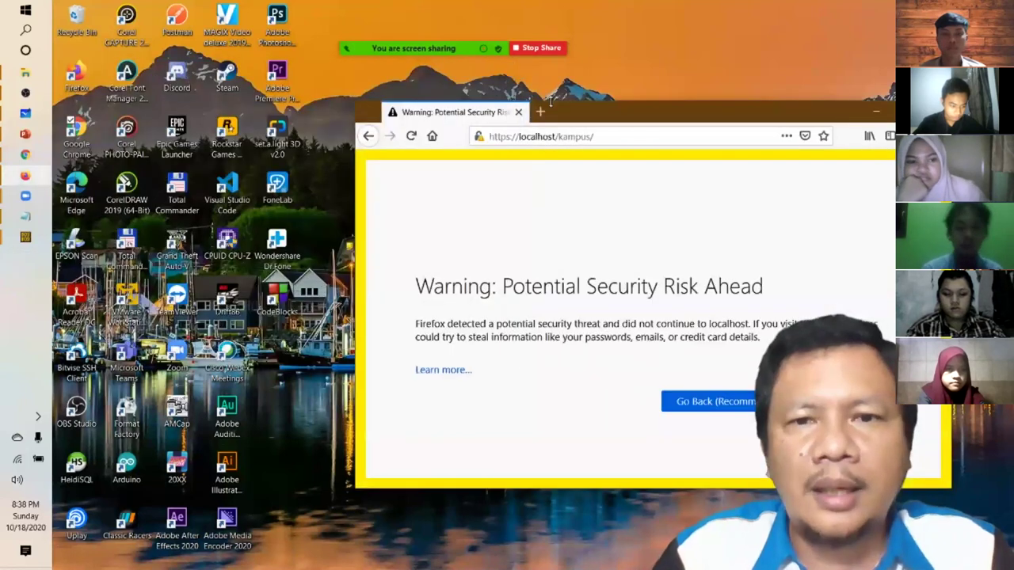
click(554, 128)
key(BackSpace)
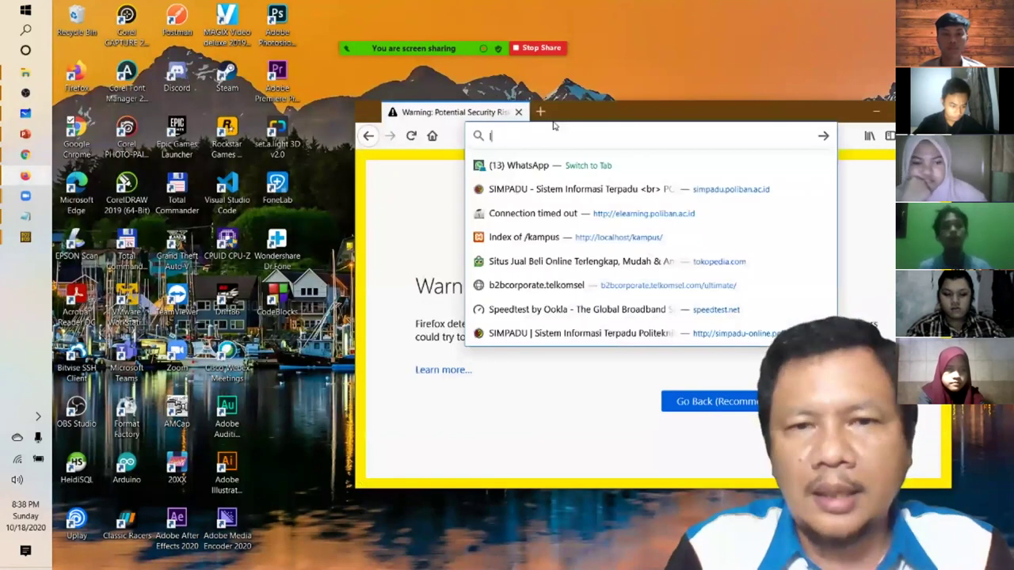
click(488, 229)
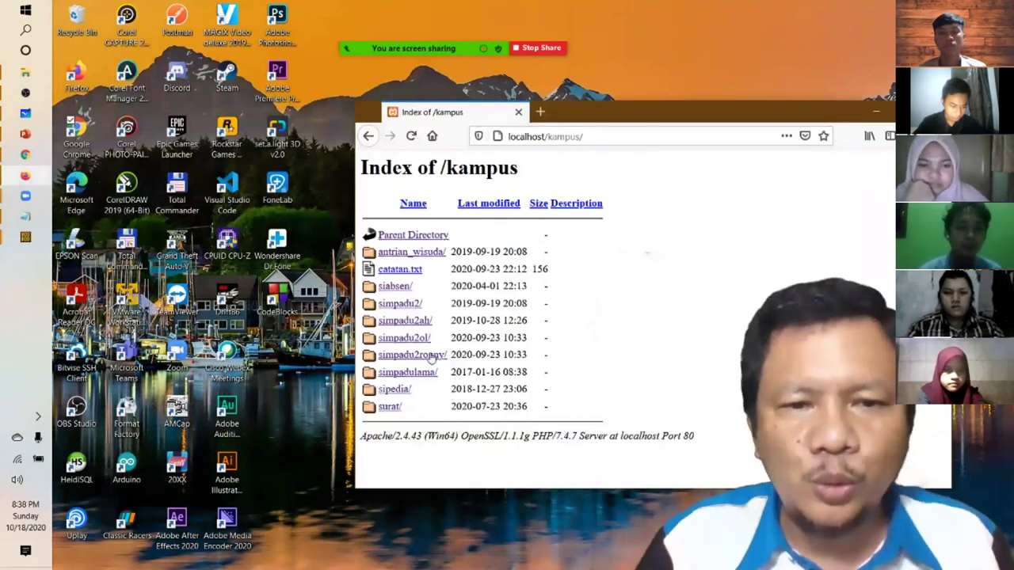
click(431, 356)
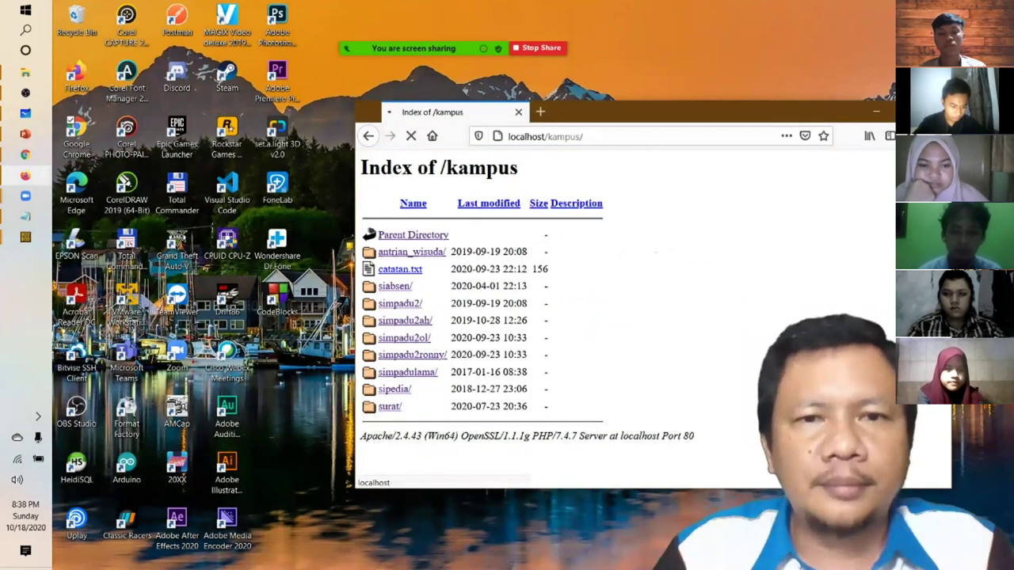
Search 'sub' from Start to bring up Sublime Text.
key(super)
text(sub)
key(Escape)
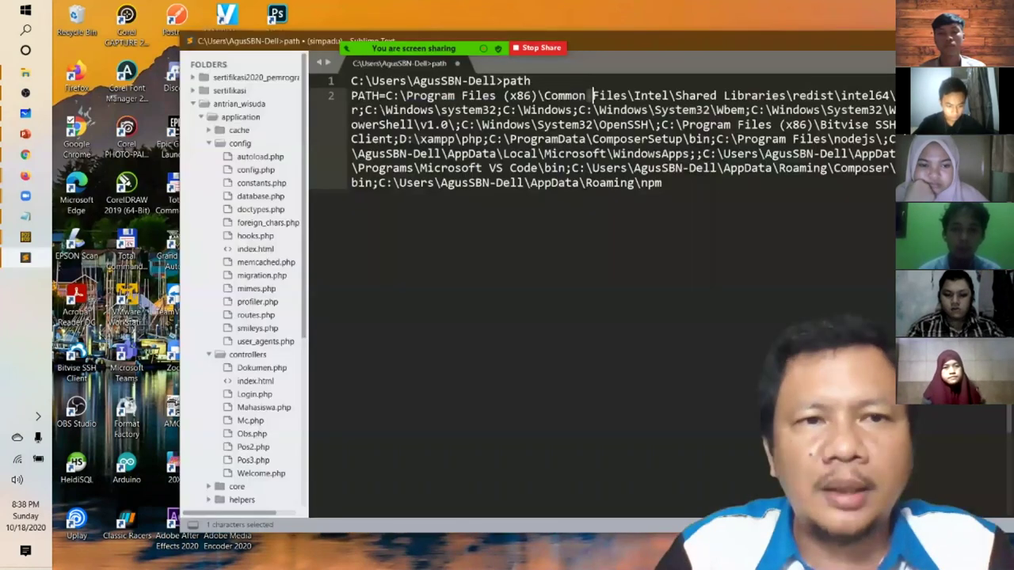
Close the path file without saving and collapse the antrian_wisuda folder.
key(ctrl+w)
click(536, 340)
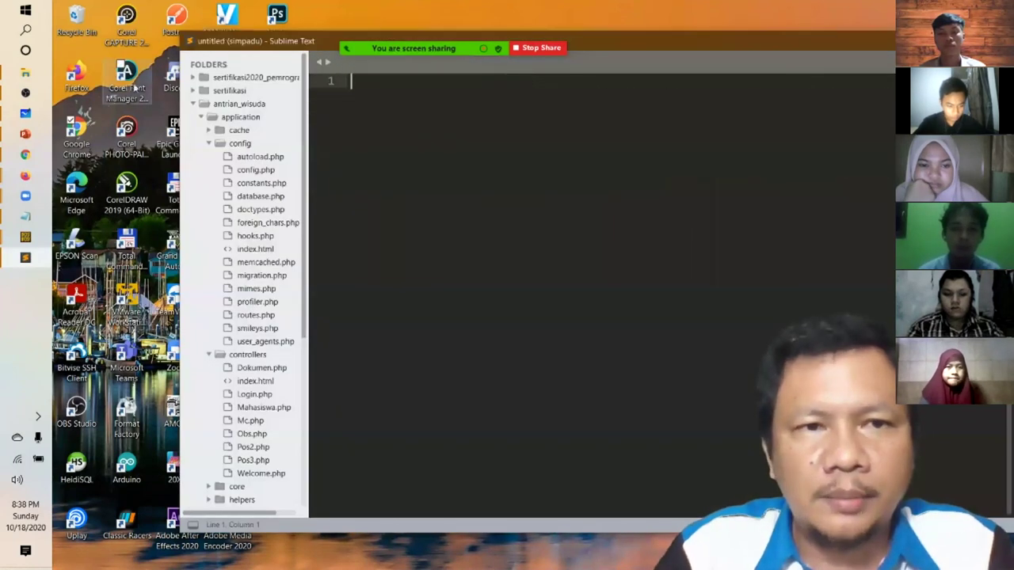
click(200, 103)
Rearrange the browser and editor windows so File Explorer comes forward.
key(alt+Tab)
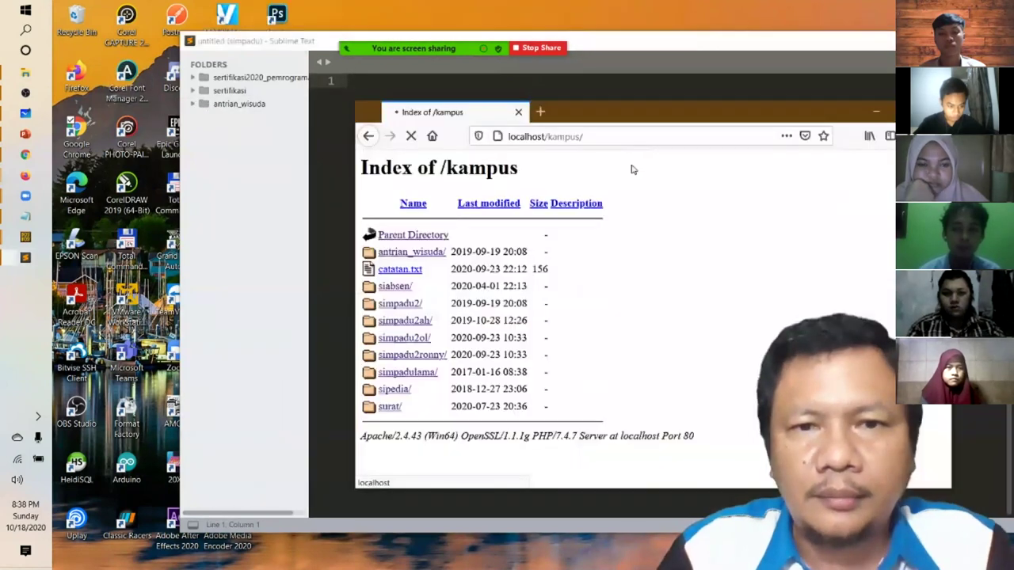
drag(634, 112, 604, 29)
key(alt+Tab)
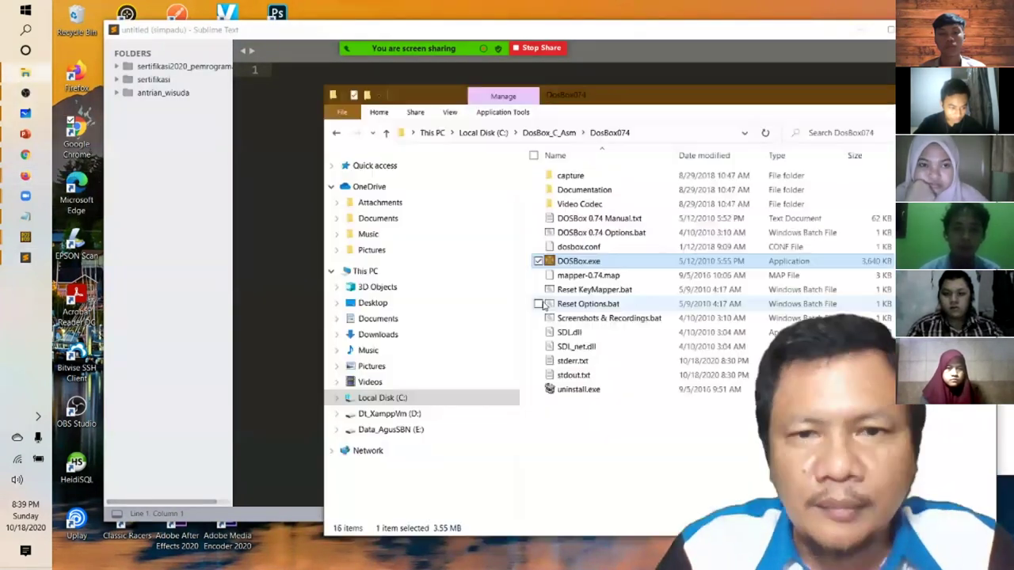
Browse to D:\xampp\htdocs and drag the kampus folder into Sublime Text's sidebar.
click(25, 73)
click(384, 413)
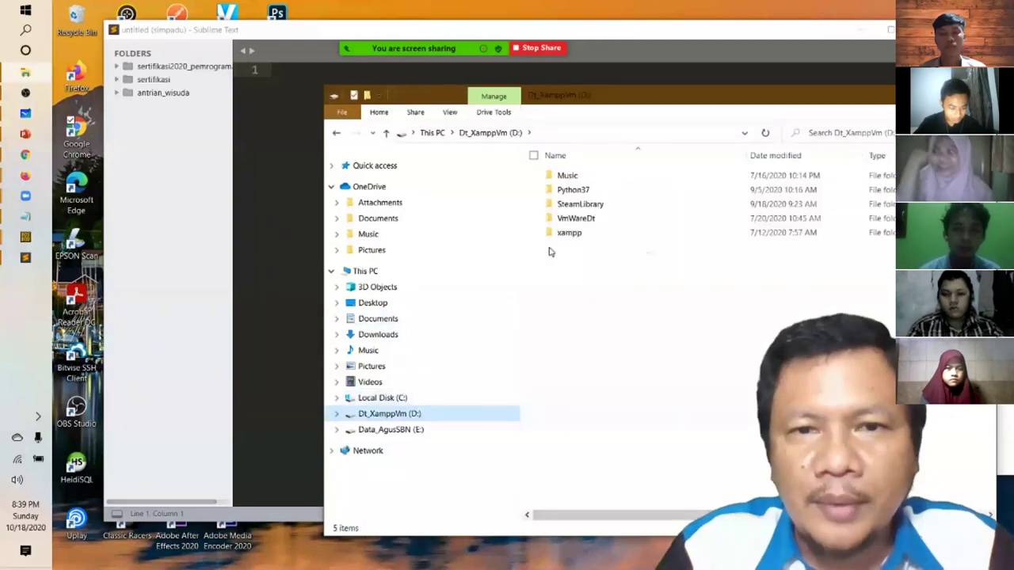
double_click(568, 233)
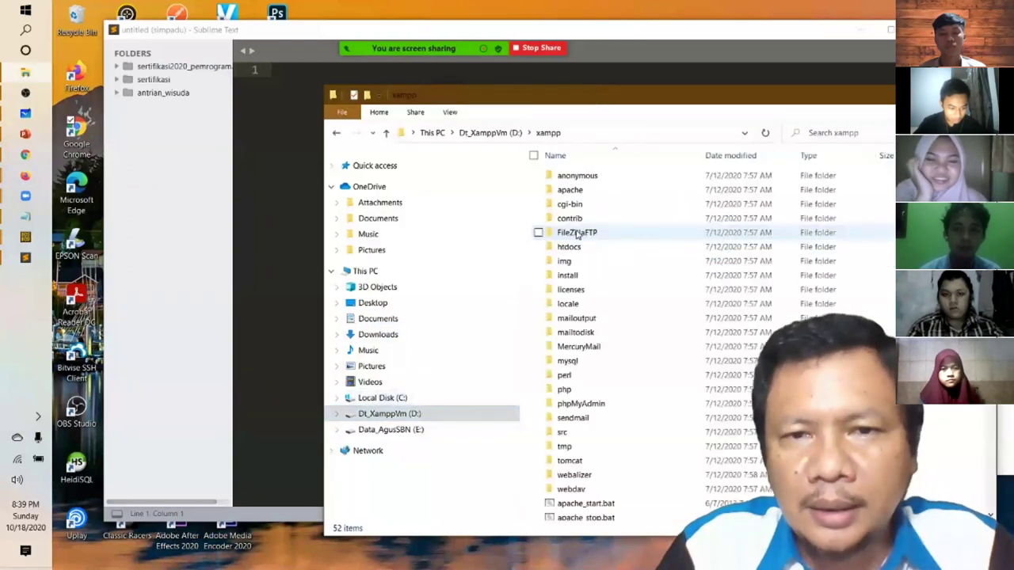
double_click(570, 247)
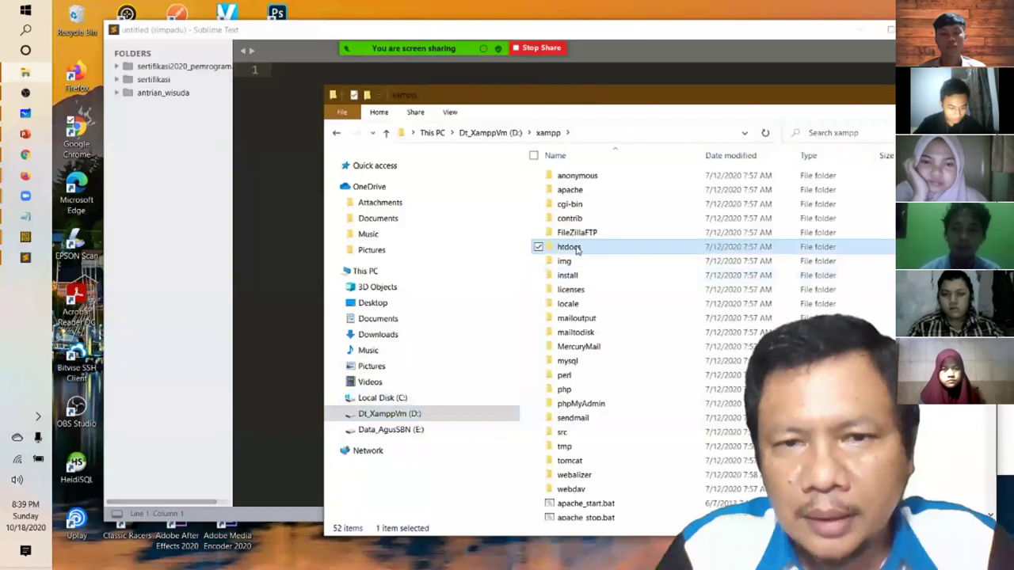
drag(570, 232, 188, 243)
click(116, 105)
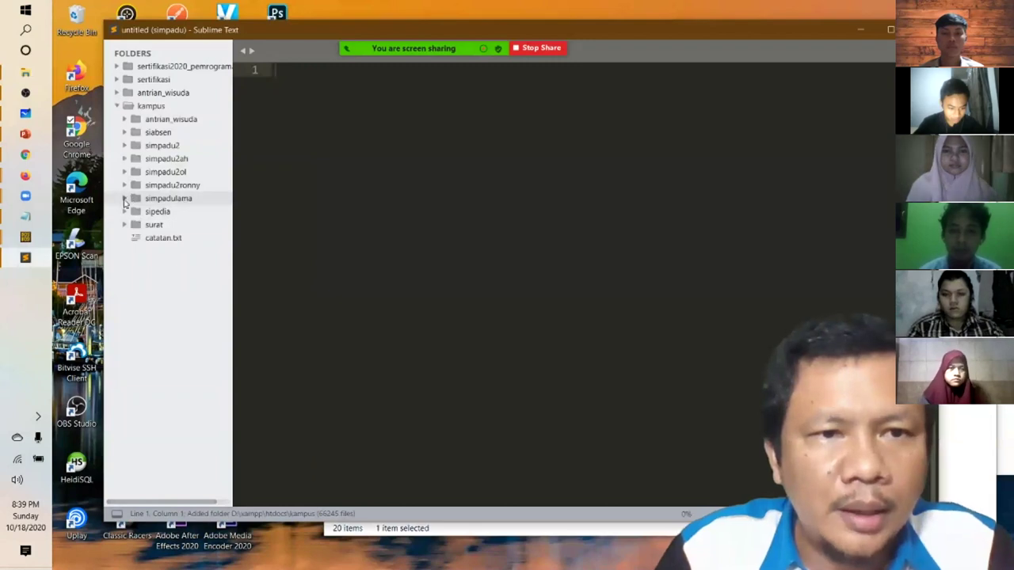
Expand simpadulama in the sidebar, then move aside and minimize Sublime Text.
click(125, 198)
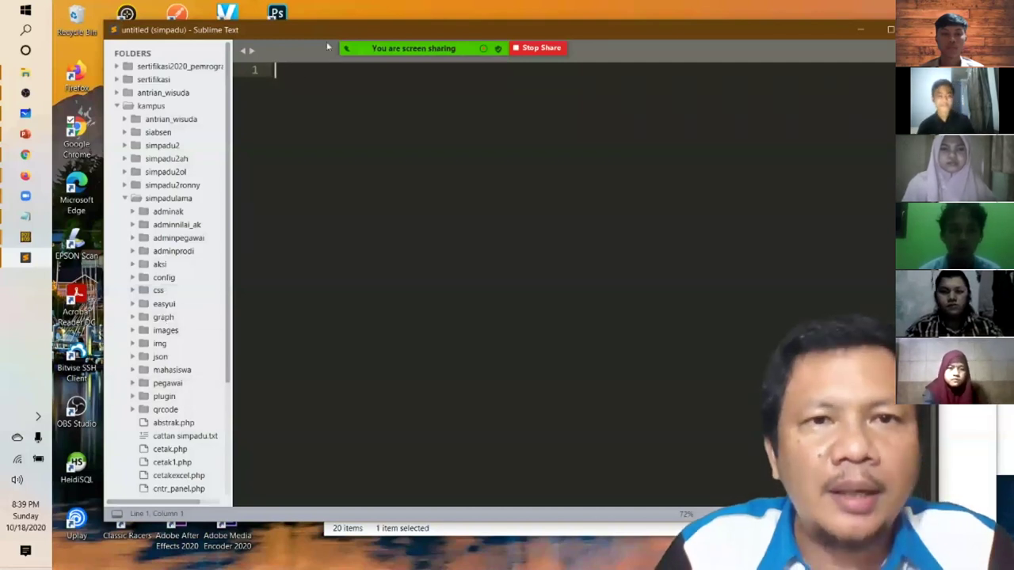
drag(326, 36, 166, 65)
key(alt+F4)
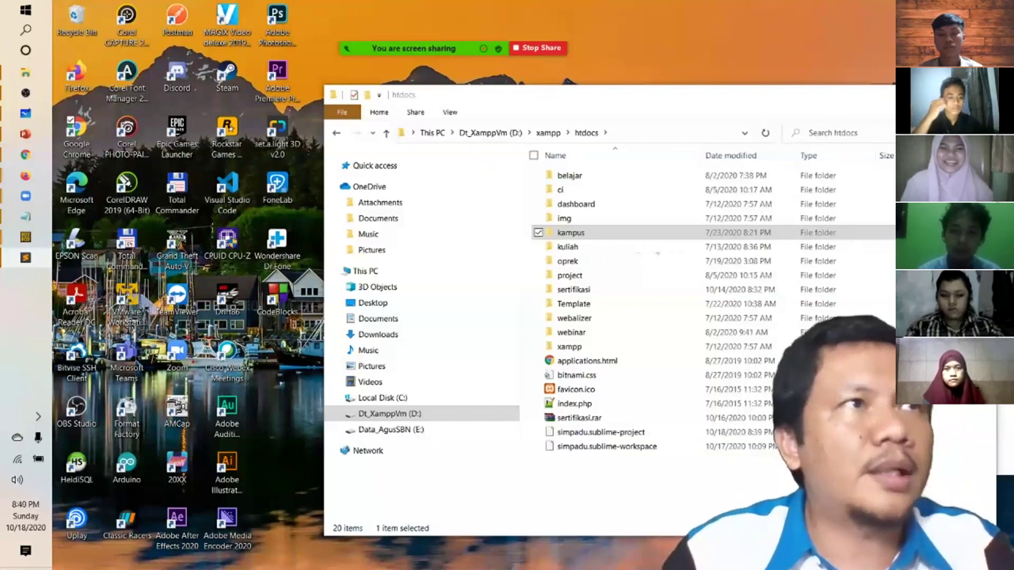
Restore the Index of /kampus window and open simpadulama/, showing a MySQL access-denied error.
mouse_move(26, 175)
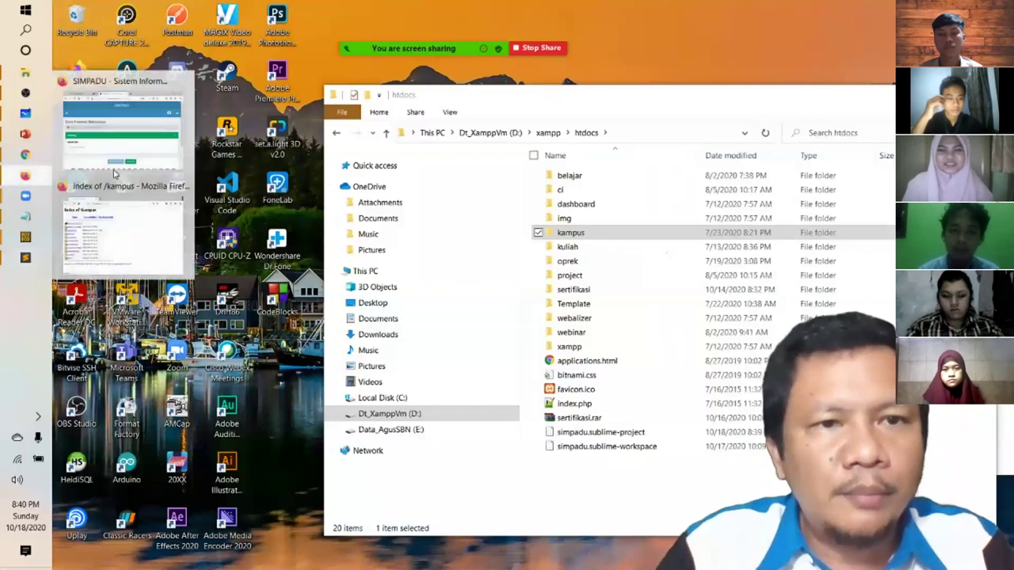
click(118, 230)
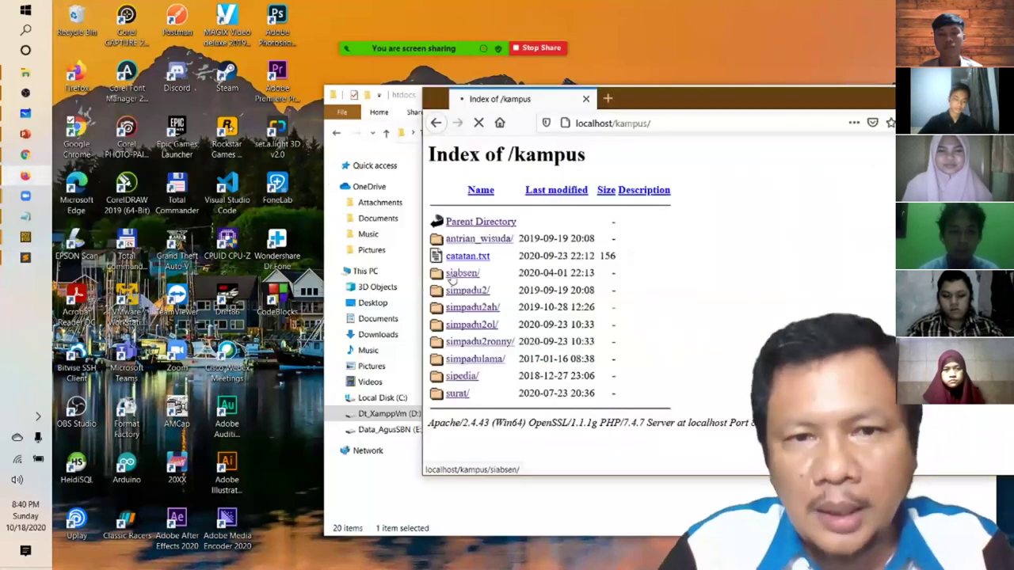
click(477, 358)
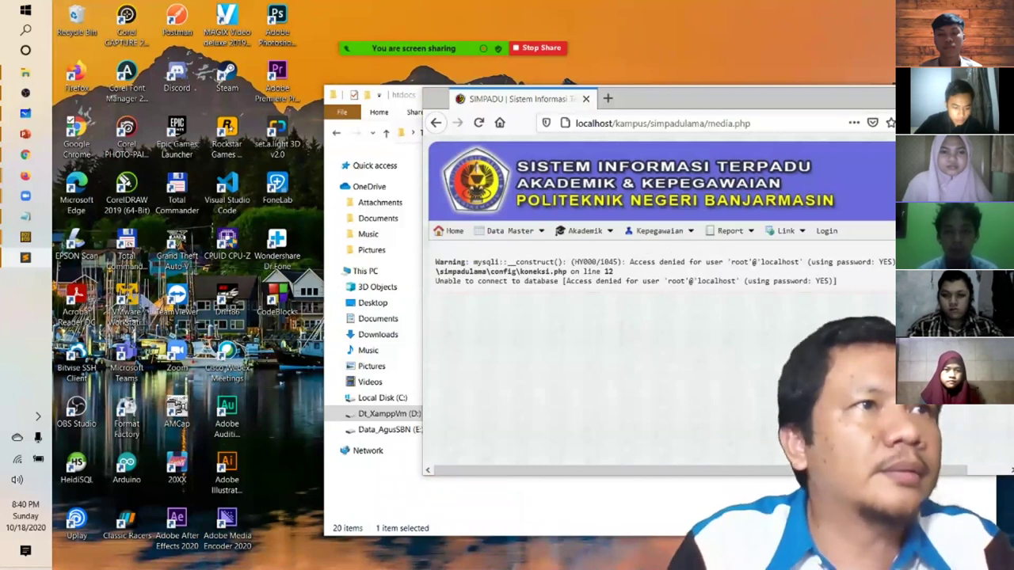
Reload SIMPADU (unknown database simpadu_db), then trim the address back to localhost/kampus/.
click(475, 125)
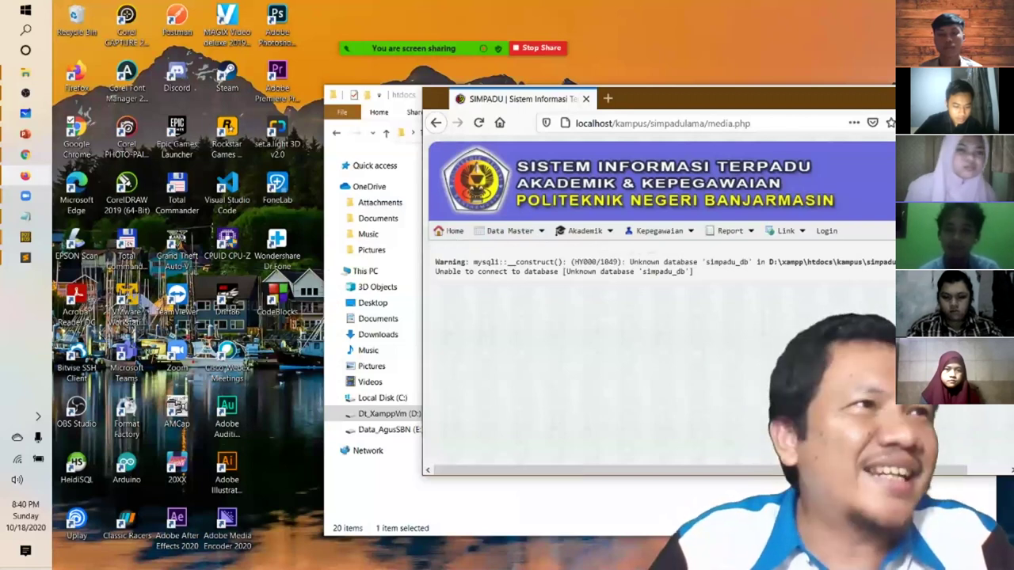
click(651, 123)
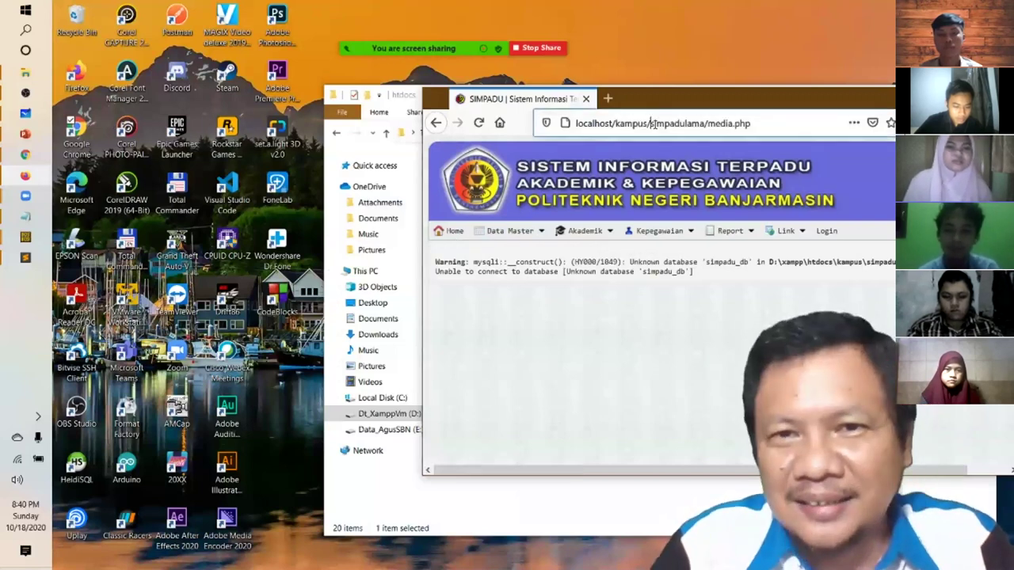
key(shift+End)
key(BackSpace)
key(ctrl+shift+Left)
key(Return)
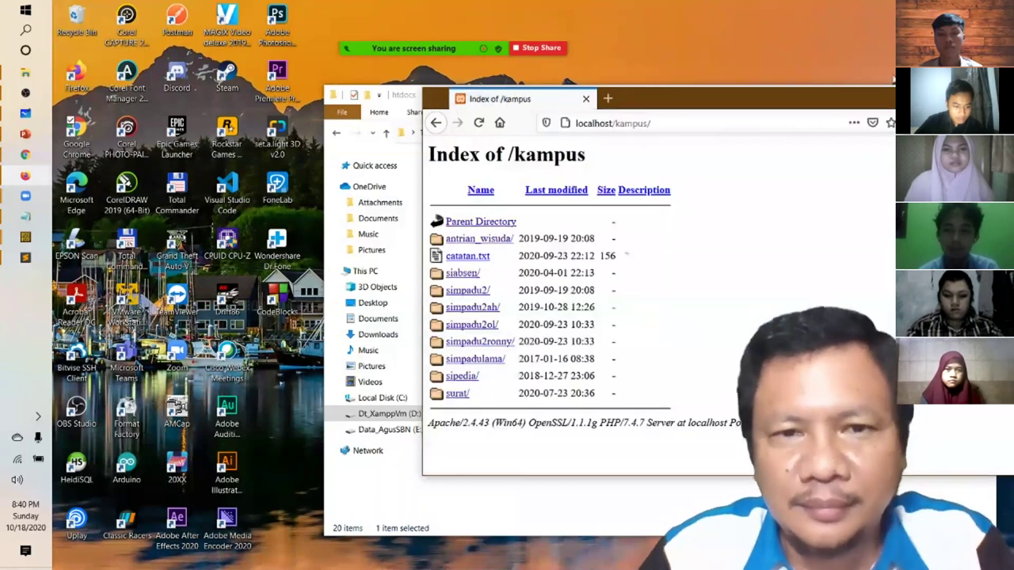
Open the local simpadu2ol login page, then switch to the online SIMPADU presensi window.
click(491, 329)
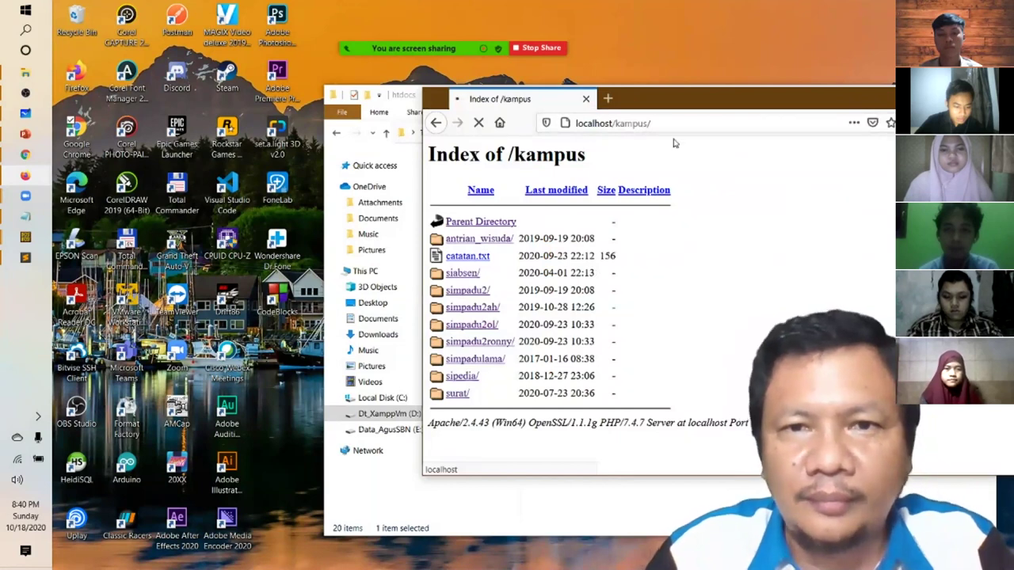
drag(703, 105, 491, 117)
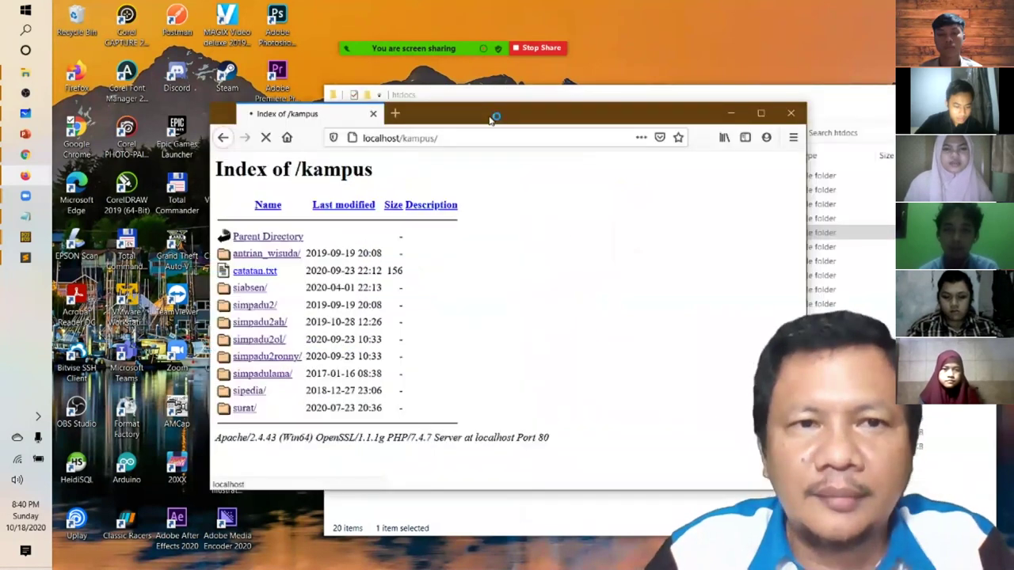
click(515, 139)
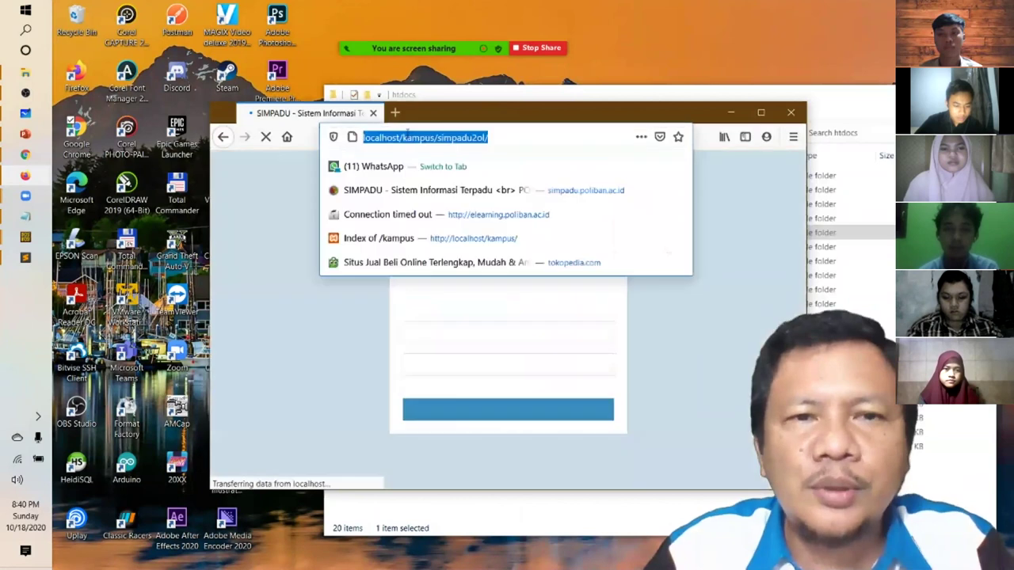
key(Escape)
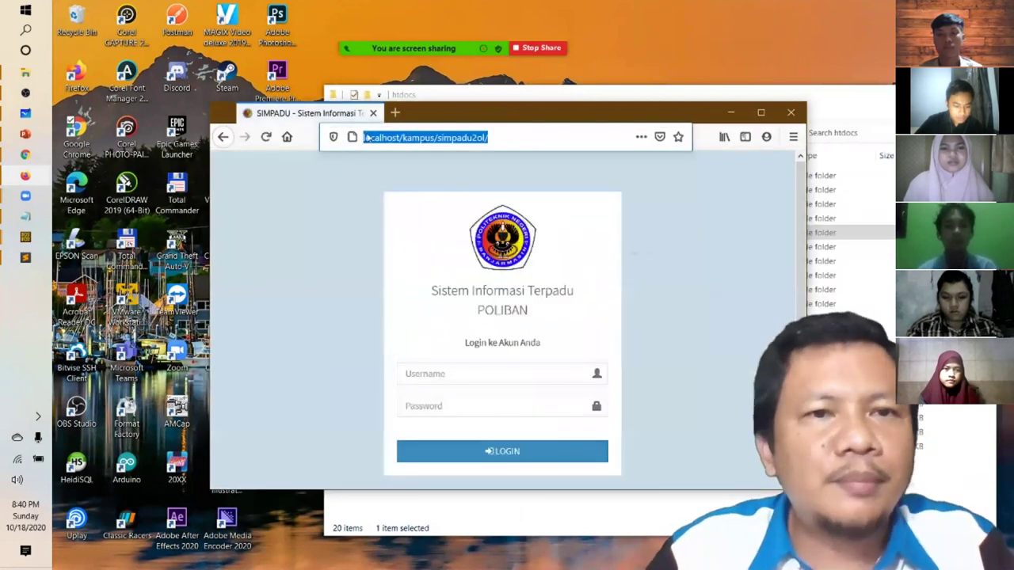
click(790, 113)
click(25, 175)
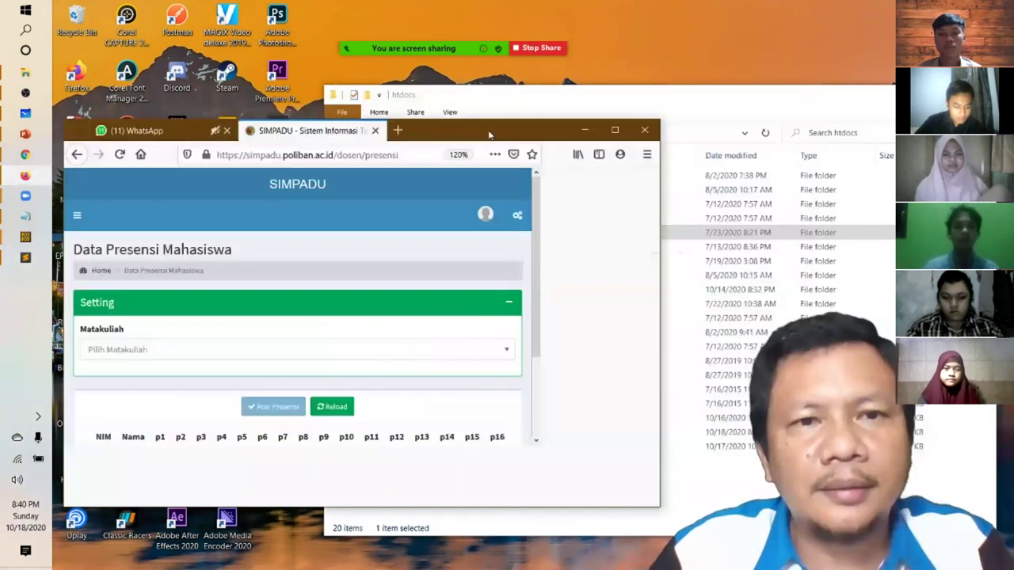
Reset the page zoom to 100% and widen the Firefox window.
drag(489, 135, 551, 88)
key(ctrl+0)
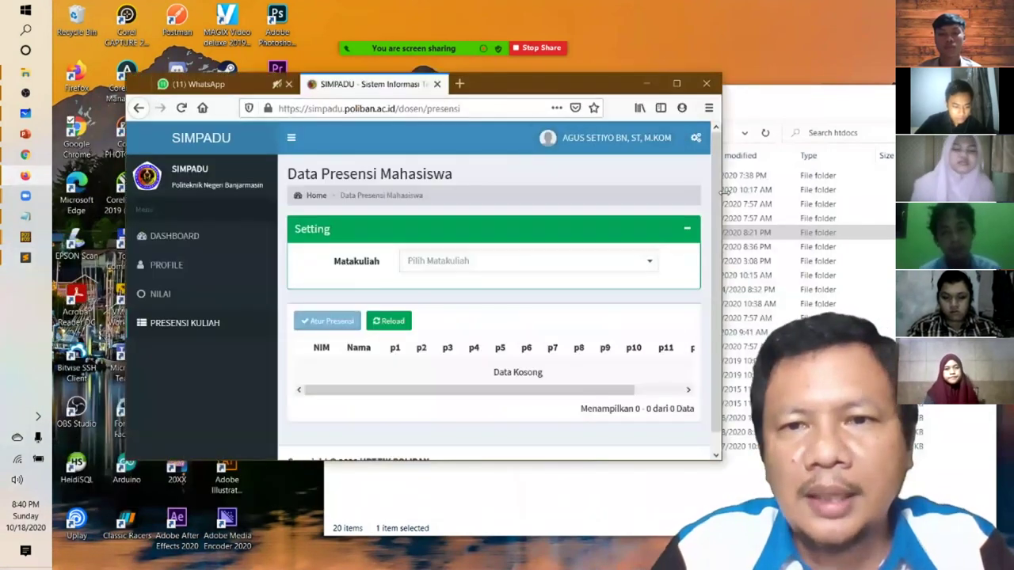
drag(724, 190, 953, 190)
Try Algoritma Pemrograman TI_1Axioo and TI_1A, dismiss DataTables warnings, then open PROFILE.
click(631, 242)
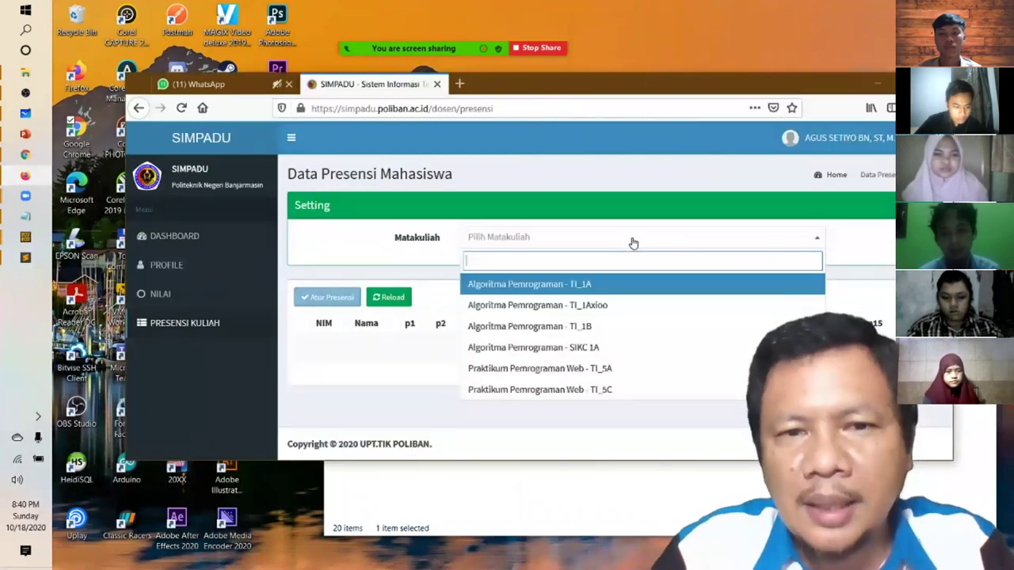
click(631, 309)
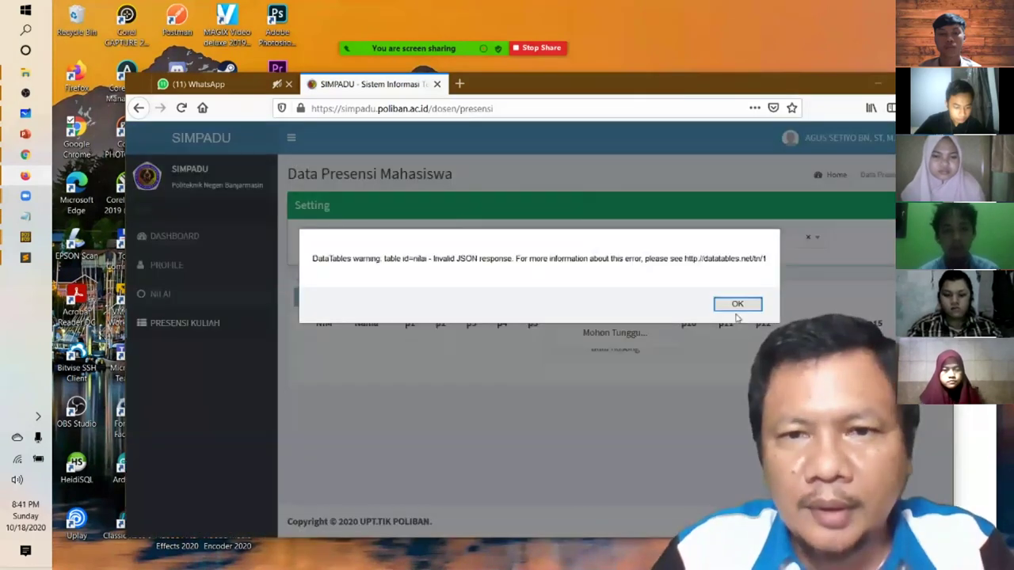
click(738, 304)
click(663, 249)
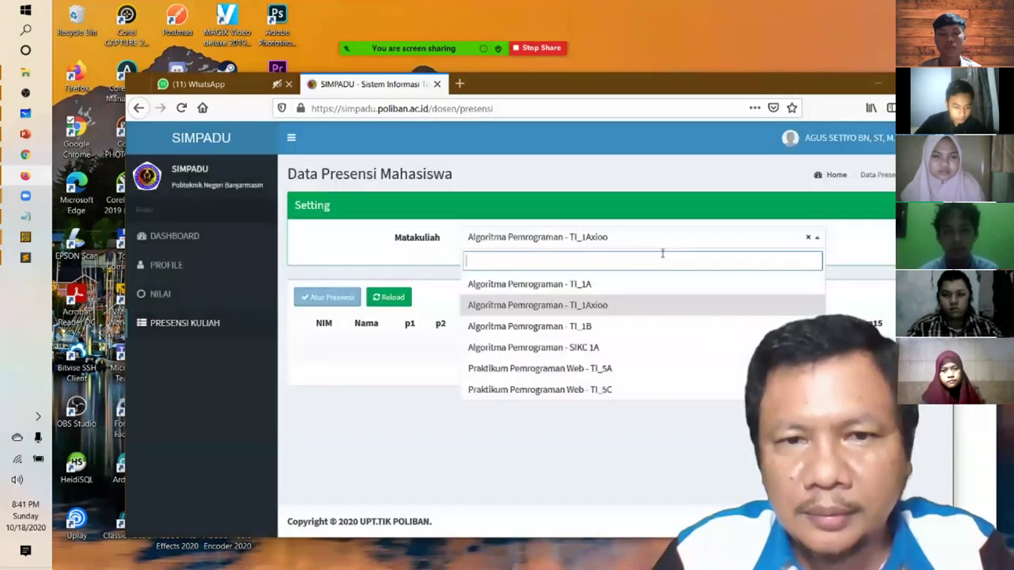
click(656, 289)
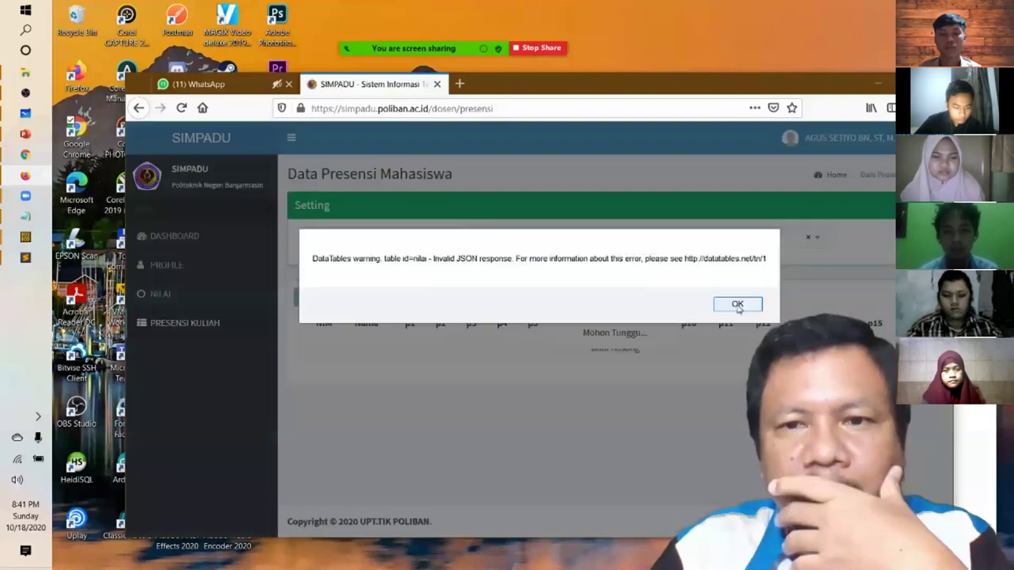
click(737, 305)
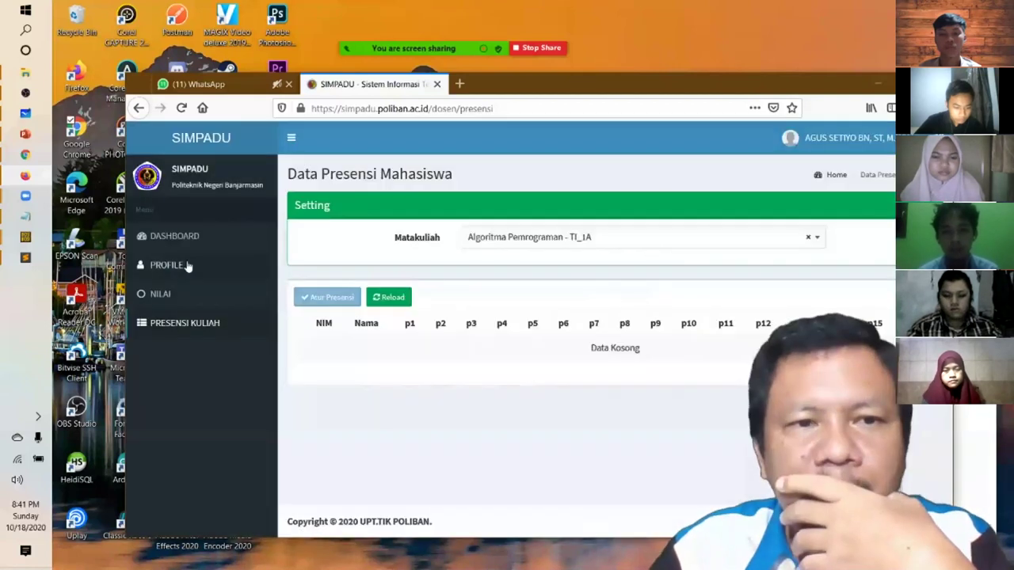
click(187, 266)
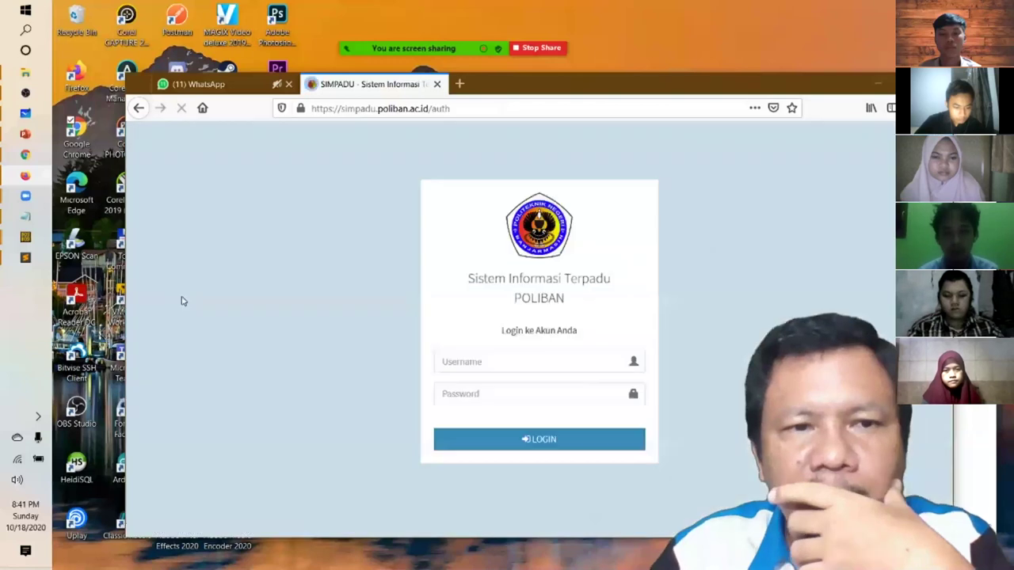
click(480, 360)
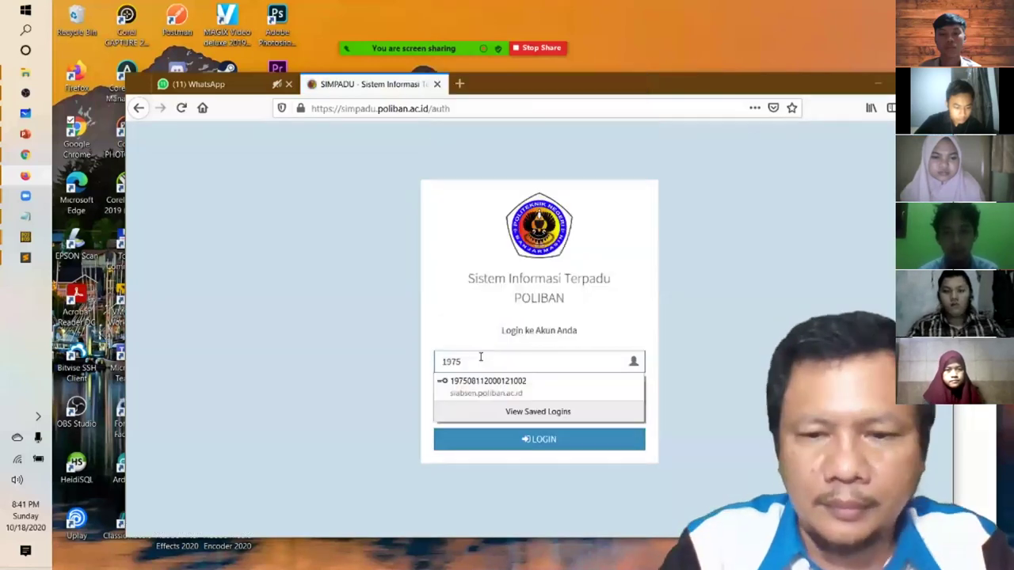
Log back into SIMPADU using the browser's saved username and password.
key(Down)
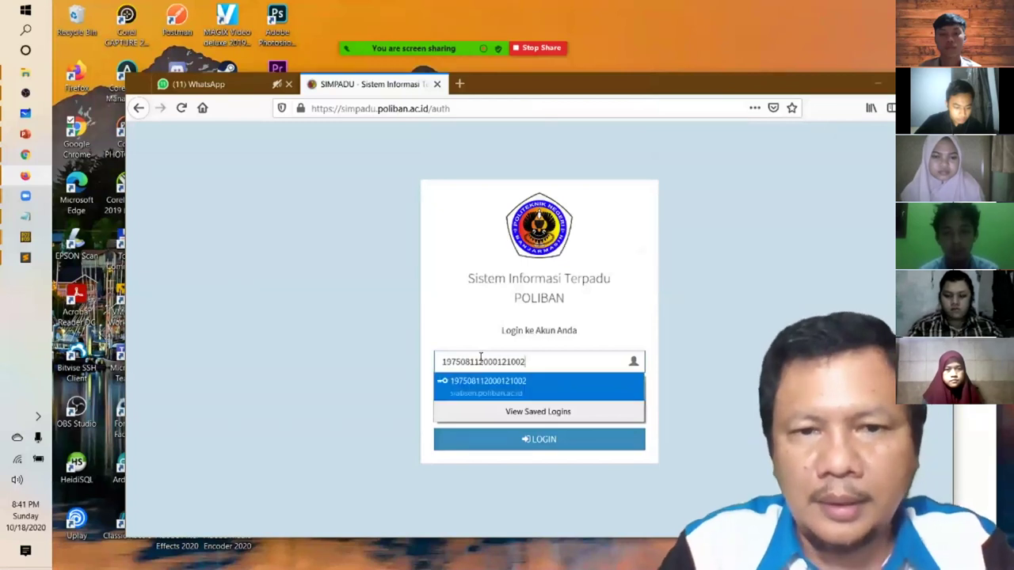
key(Return)
click(501, 438)
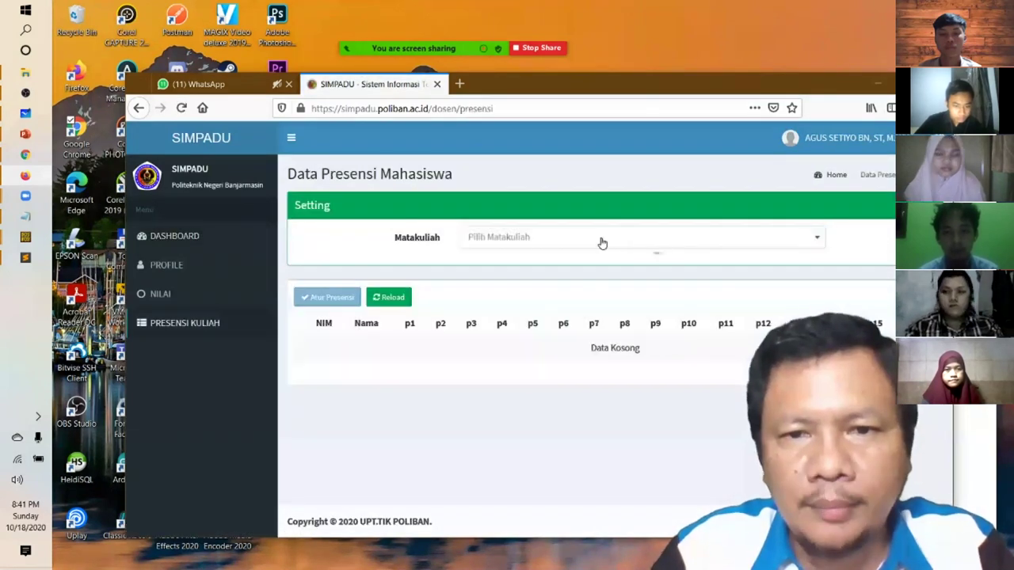
Select the Algoritma Pemrograman - TI_1Axioo course and scroll through its attendance table.
click(603, 242)
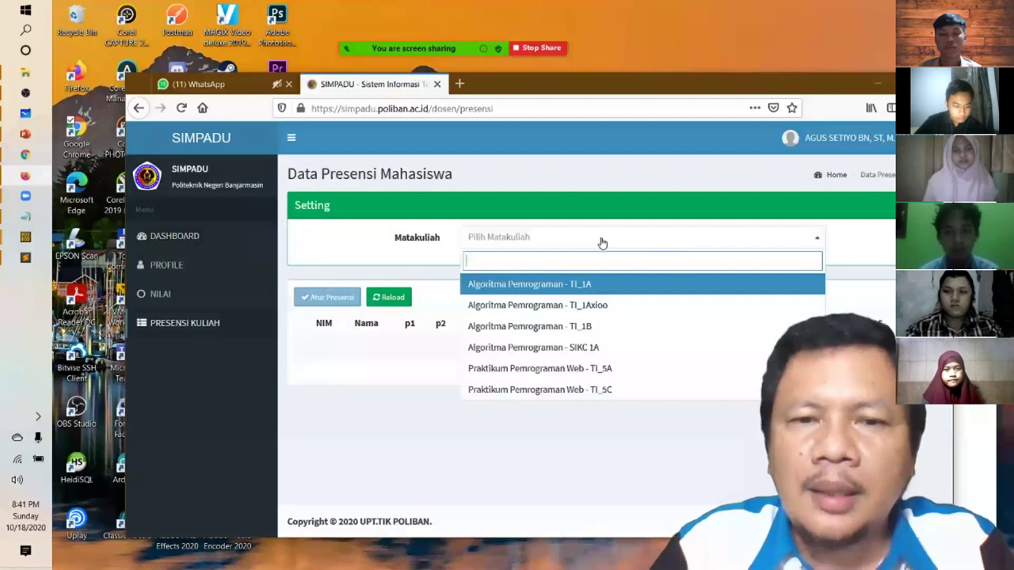
click(600, 309)
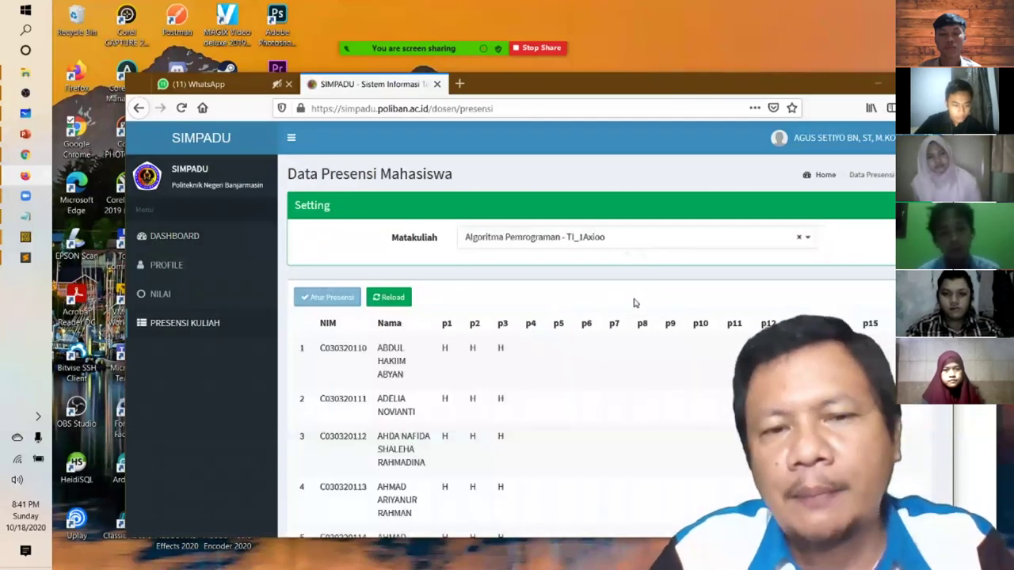
scroll(626, 299, down, 2)
scroll(396, 372, down, 3)
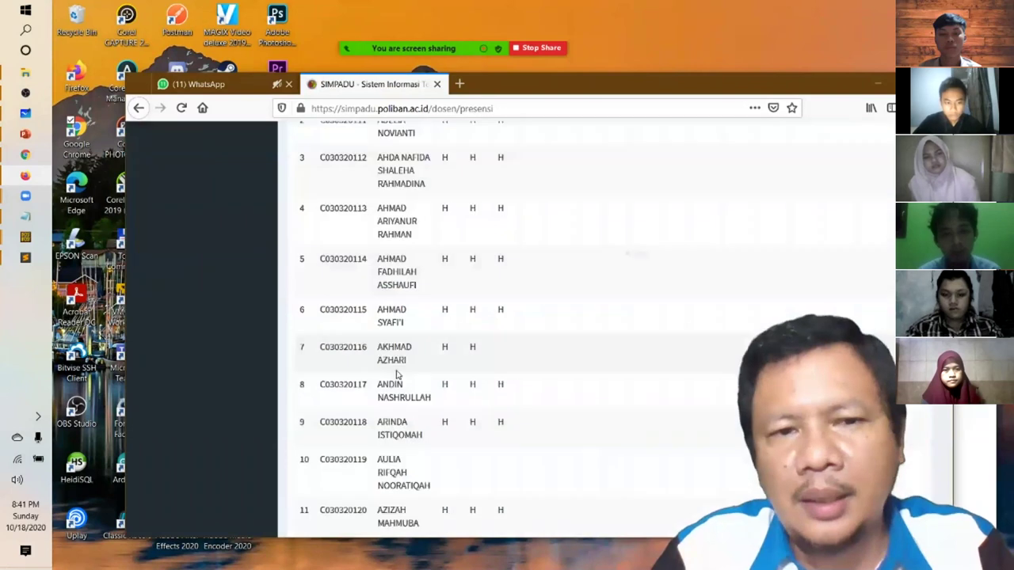
scroll(558, 280, down, 3)
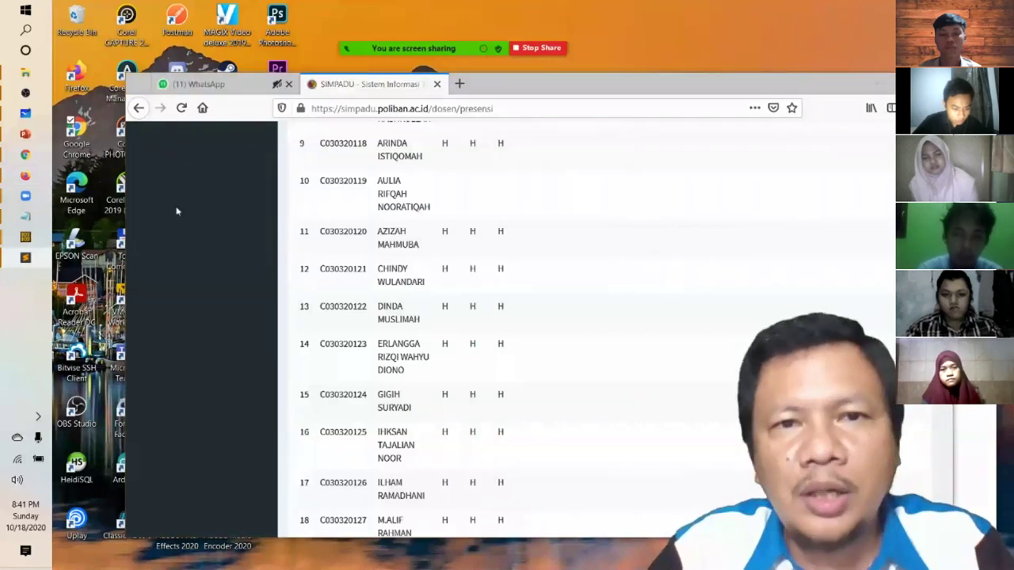
drag(497, 88, 437, 41)
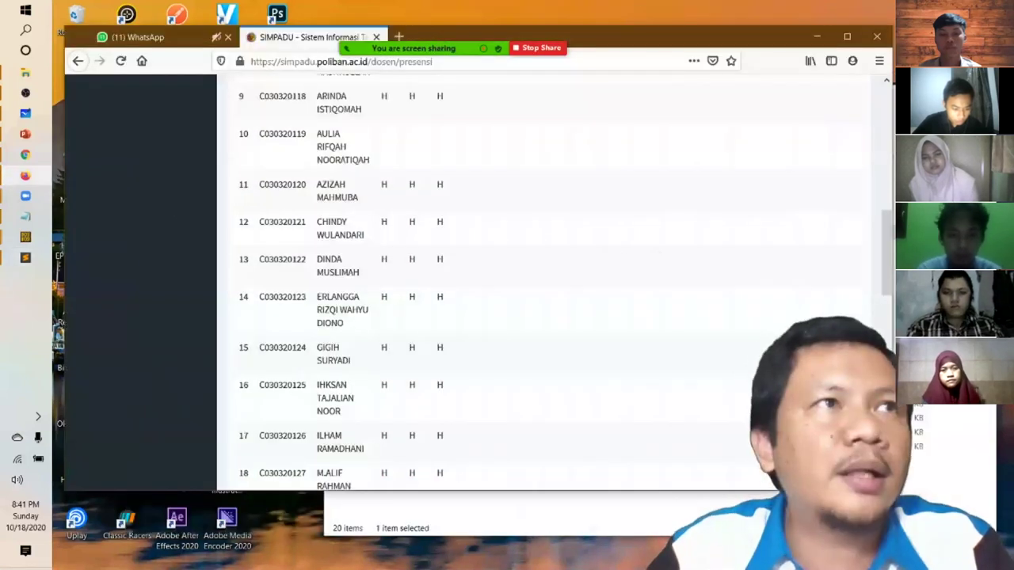
Open simpadu2ol's application/controllers/Dosen.php in Sublime Text and scroll through its code.
key(alt+Tab)
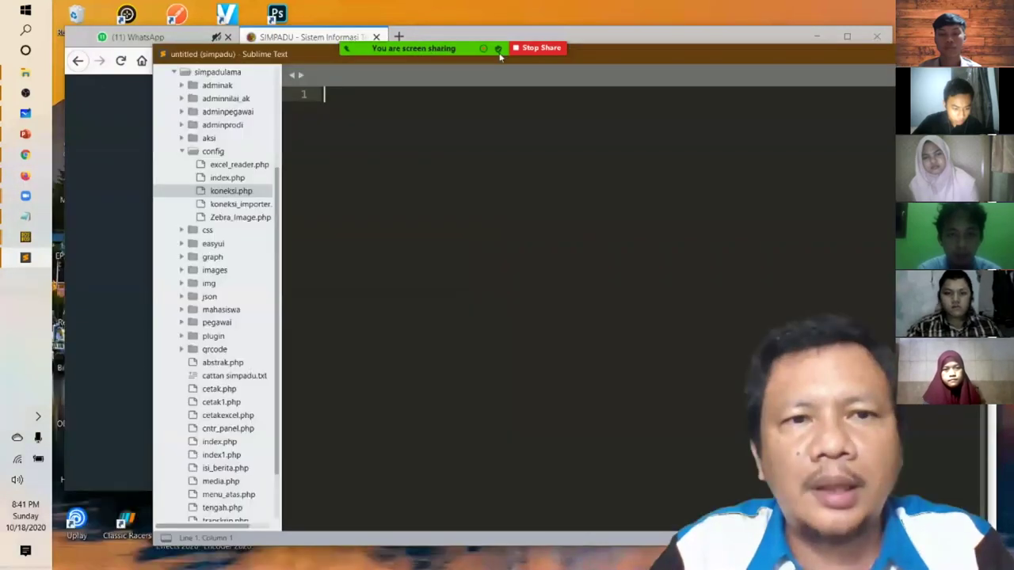
drag(499, 56, 503, 56)
click(184, 152)
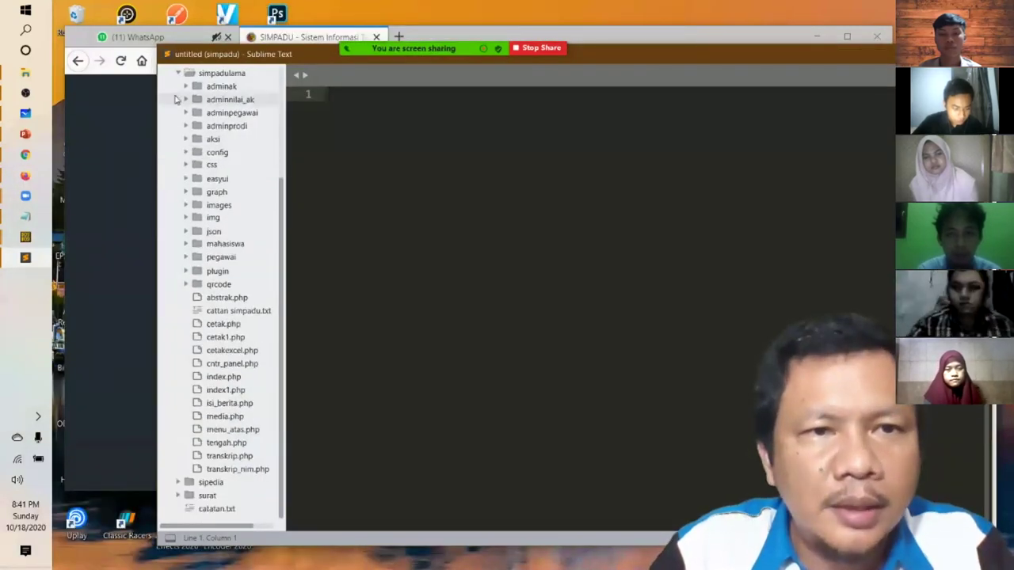
click(179, 74)
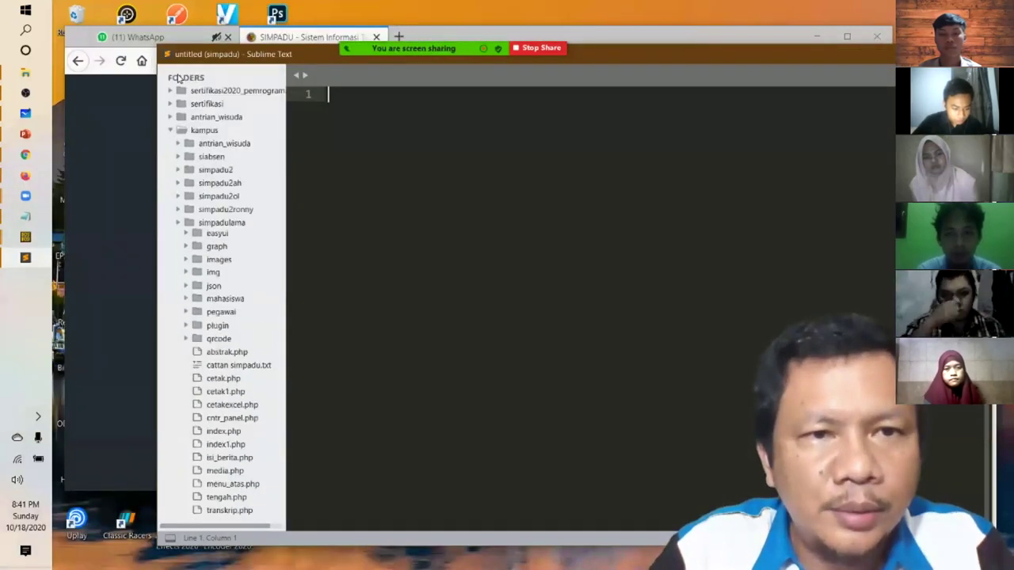
click(231, 197)
click(207, 209)
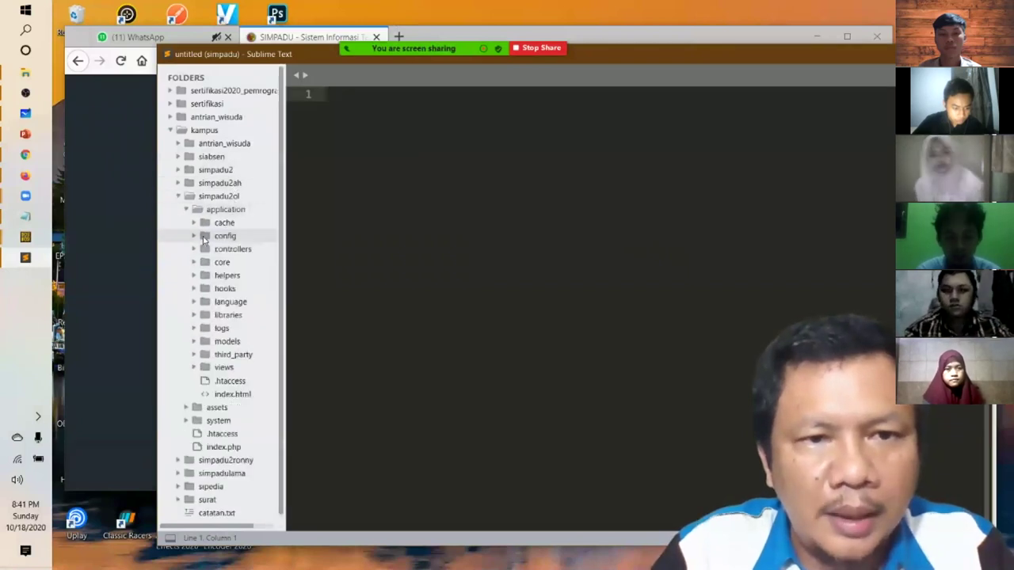
click(207, 249)
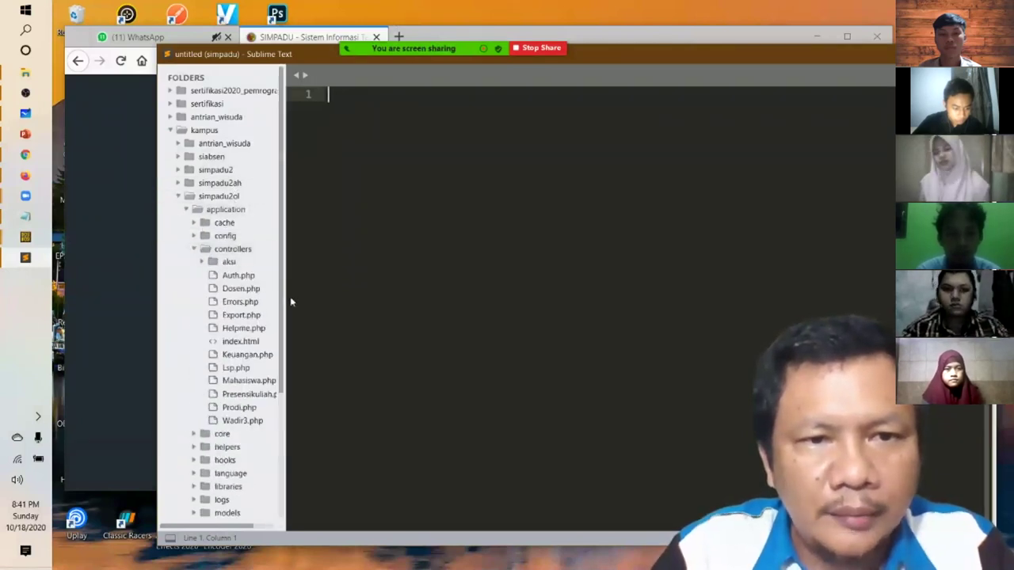
click(244, 289)
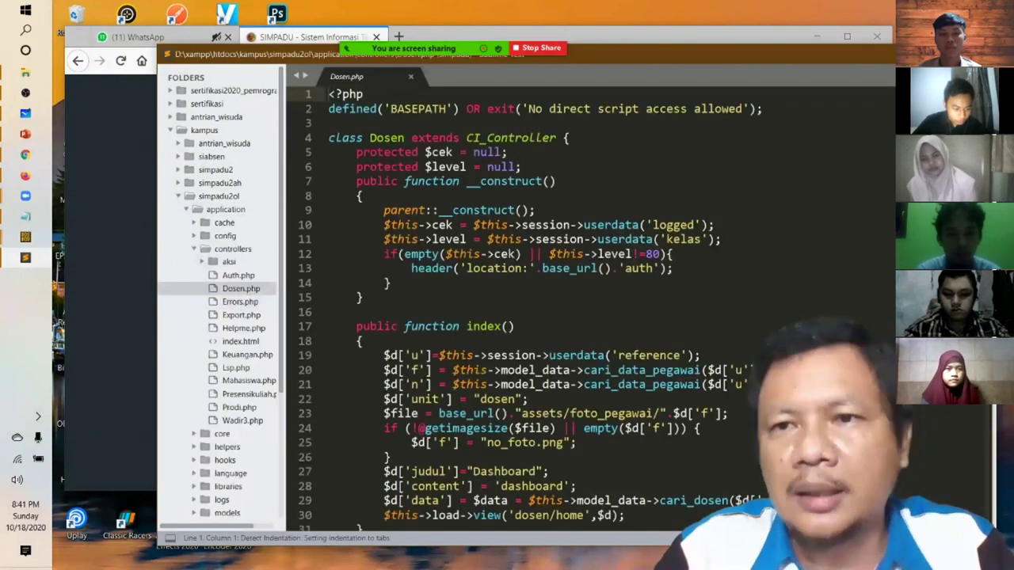
scroll(586, 301, down, 1)
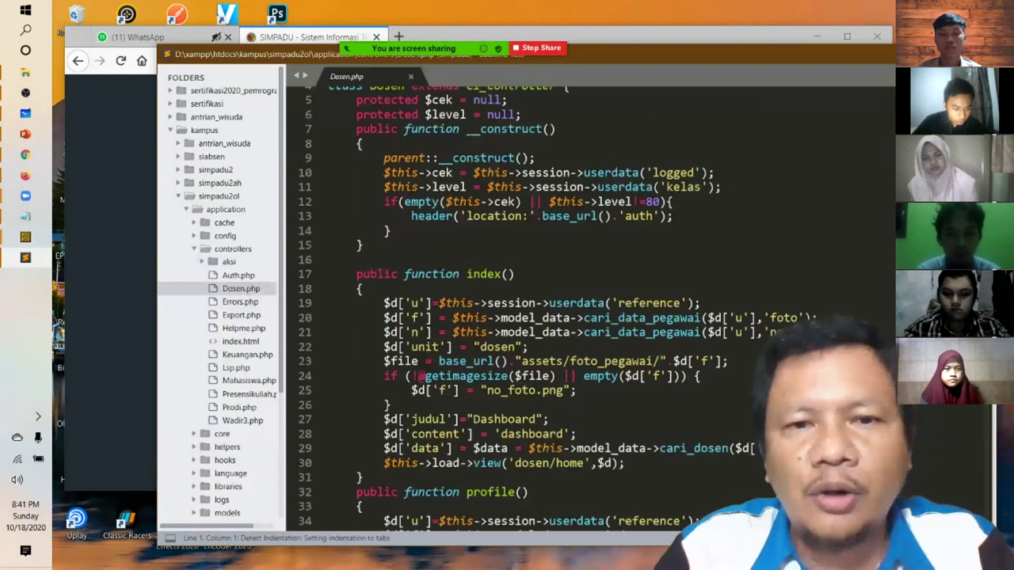
scroll(586, 301, down, 9)
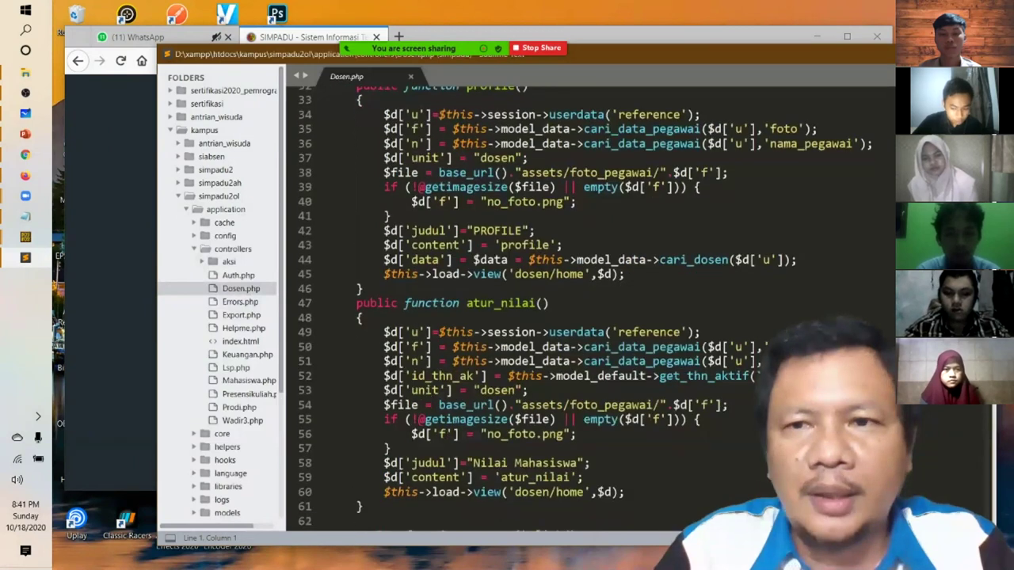
scroll(586, 301, up, 4)
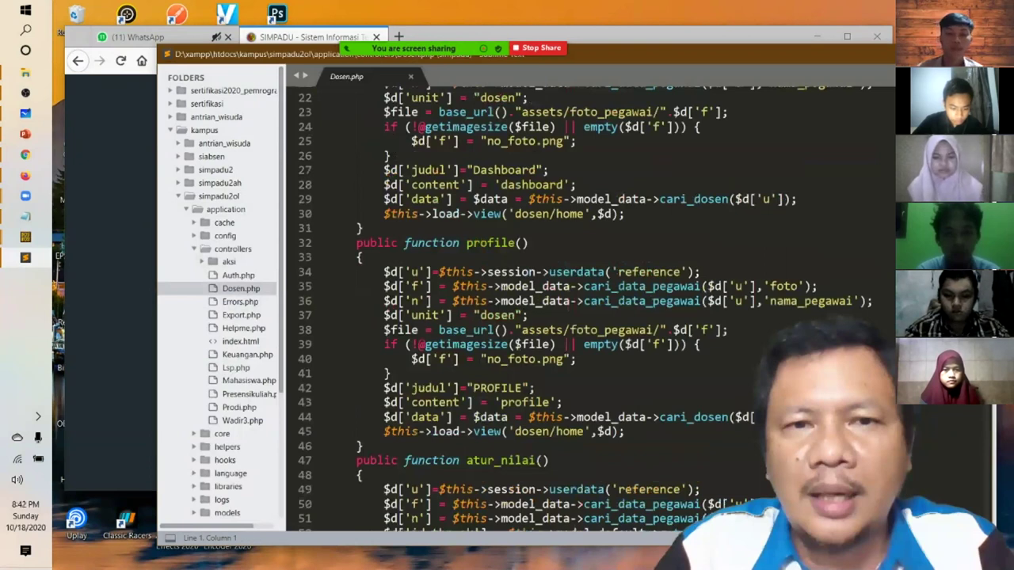
scroll(586, 301, up, 3)
Collapse controllers and expand views/dosen to list the dosen view files.
click(194, 249)
click(213, 367)
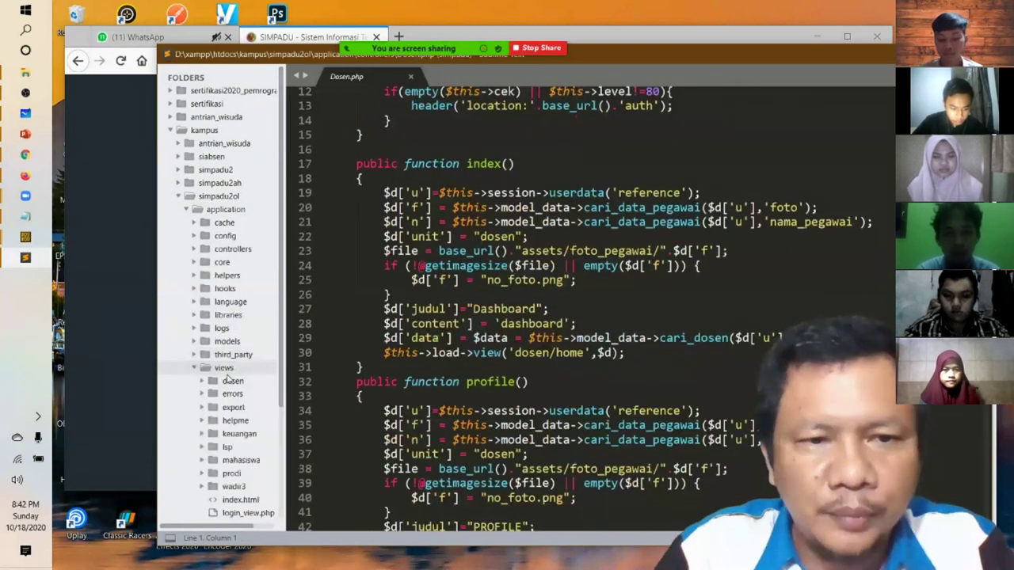
click(230, 381)
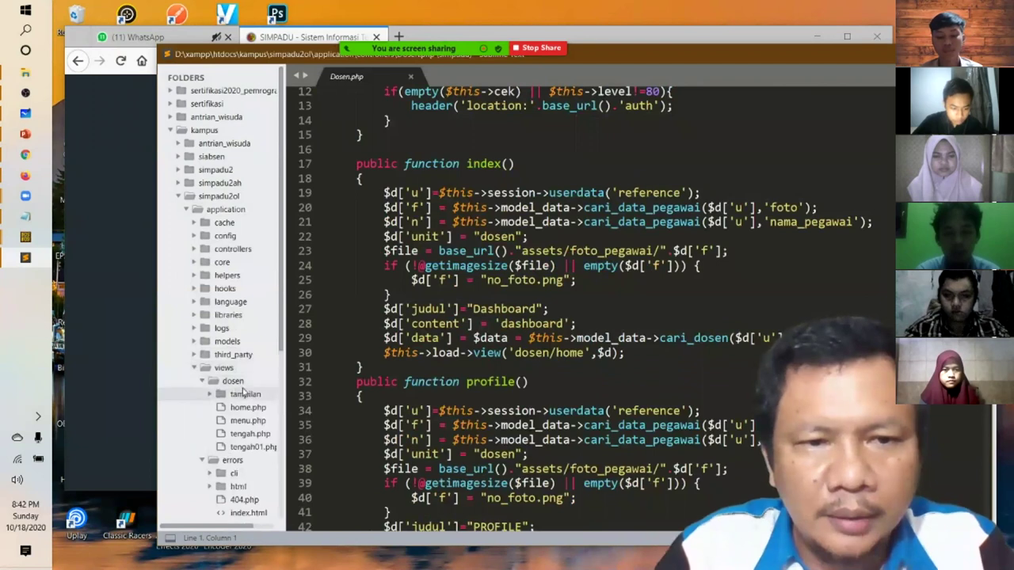
Open views/dosen/tengah.php and scroll down through its code.
click(245, 433)
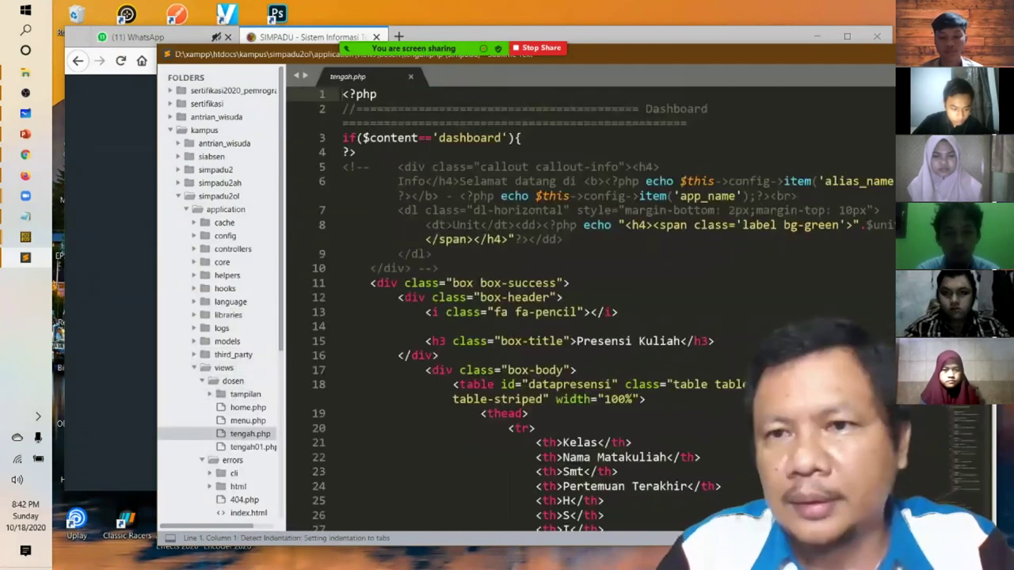
scroll(590, 309, down, 11)
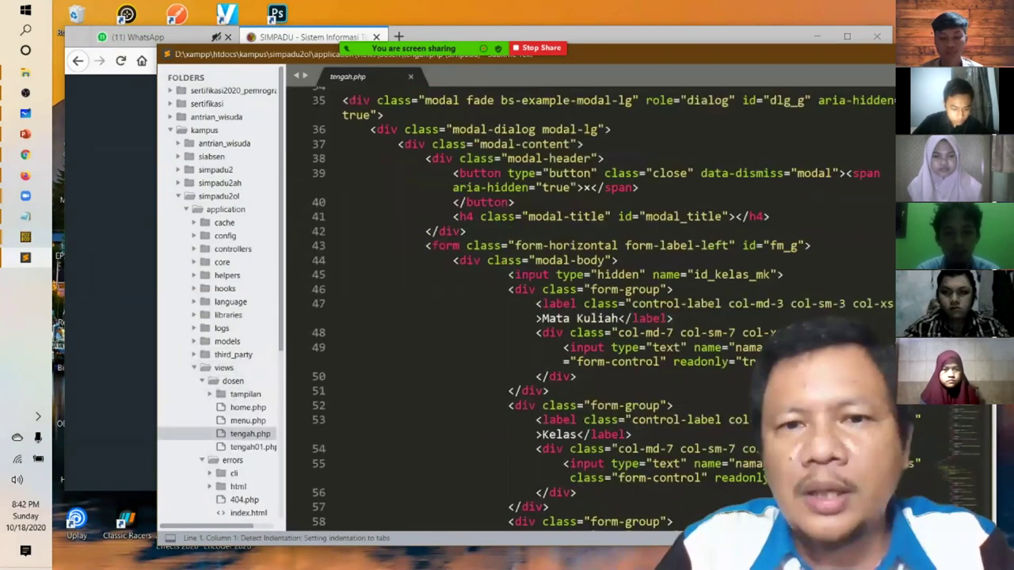
scroll(591, 309, down, 20)
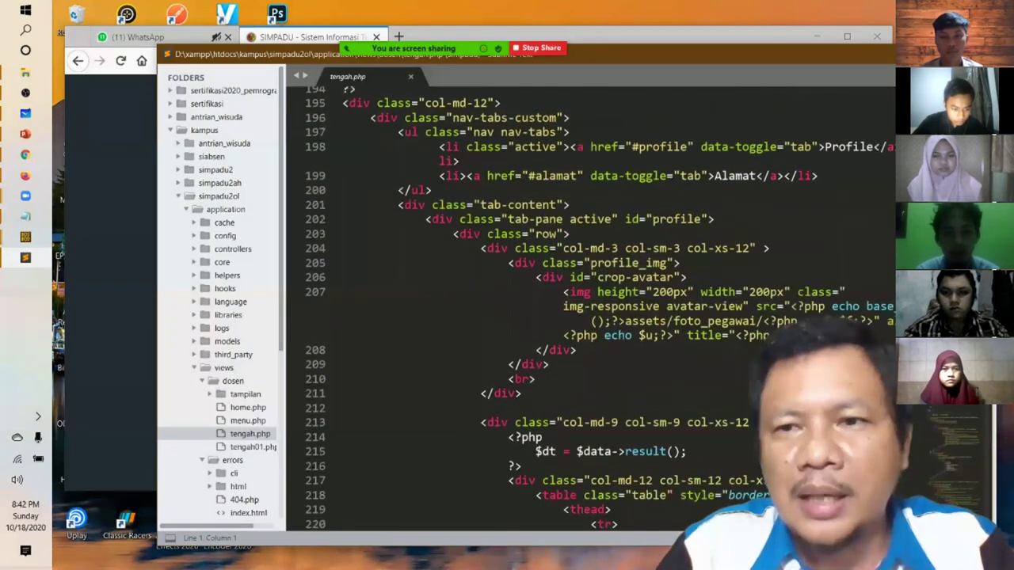
scroll(591, 309, down, 20)
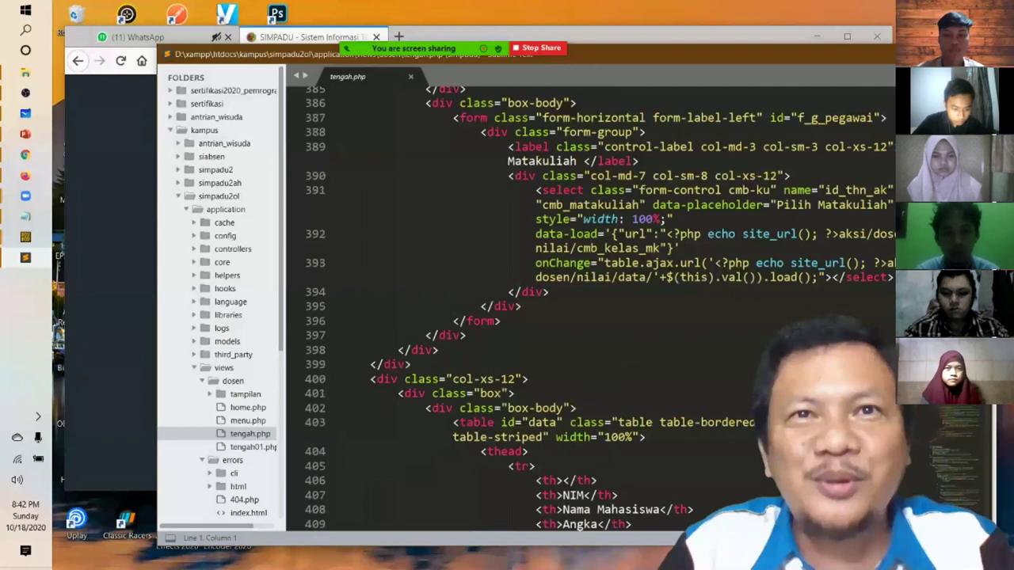
scroll(591, 309, down, 20)
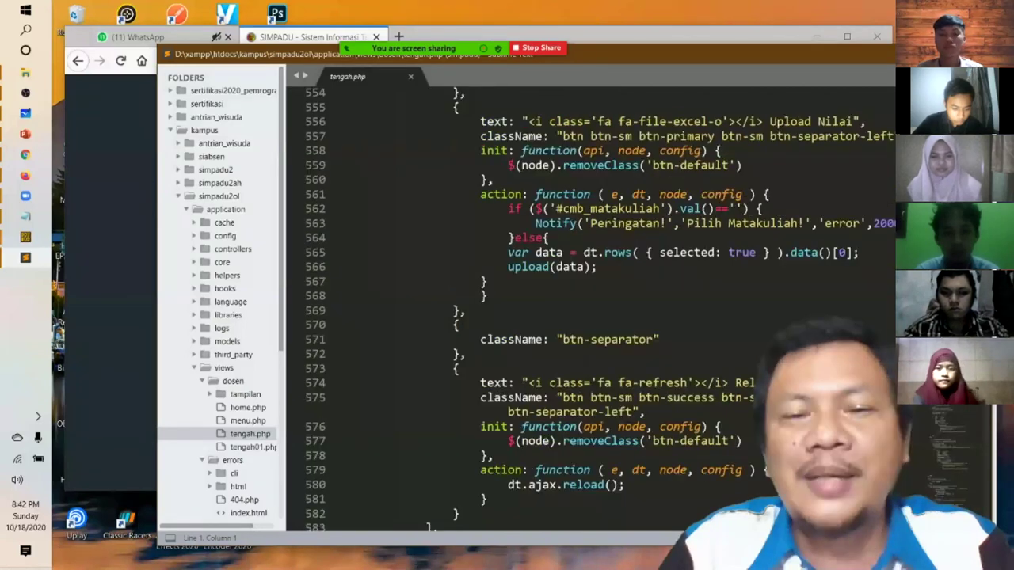
scroll(952, 408, down, 20)
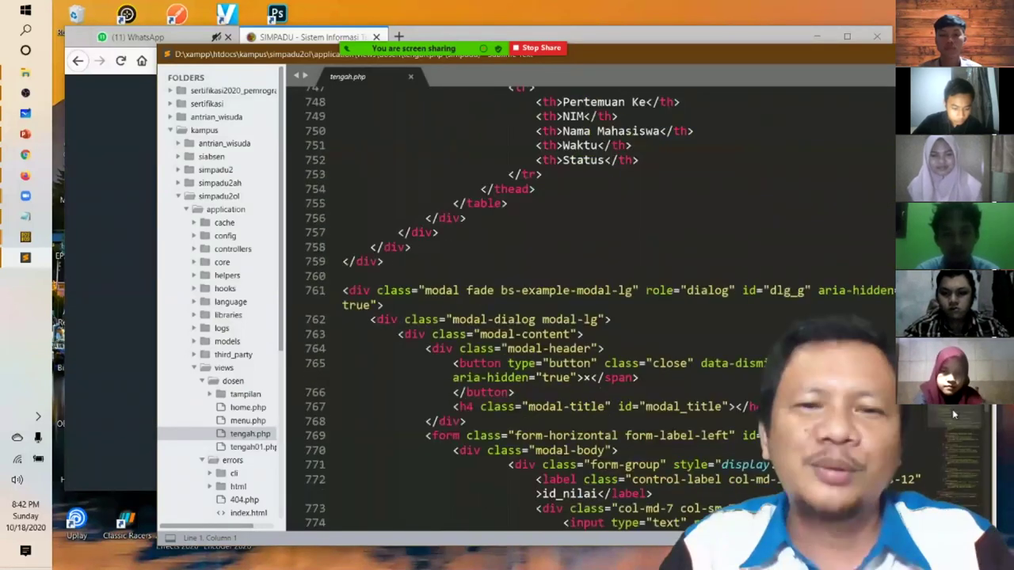
scroll(959, 427, down, 16)
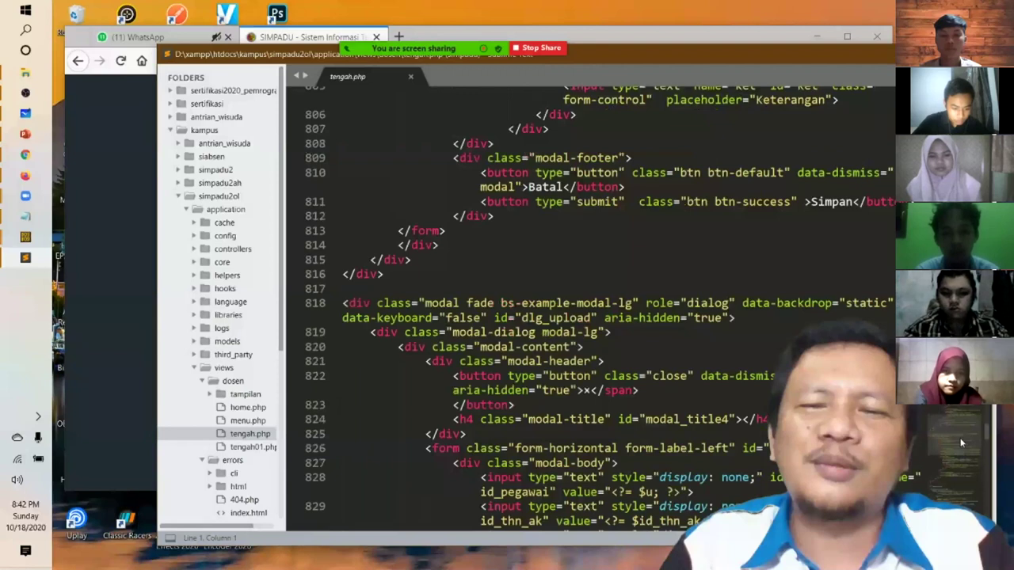
scroll(961, 442, down, 20)
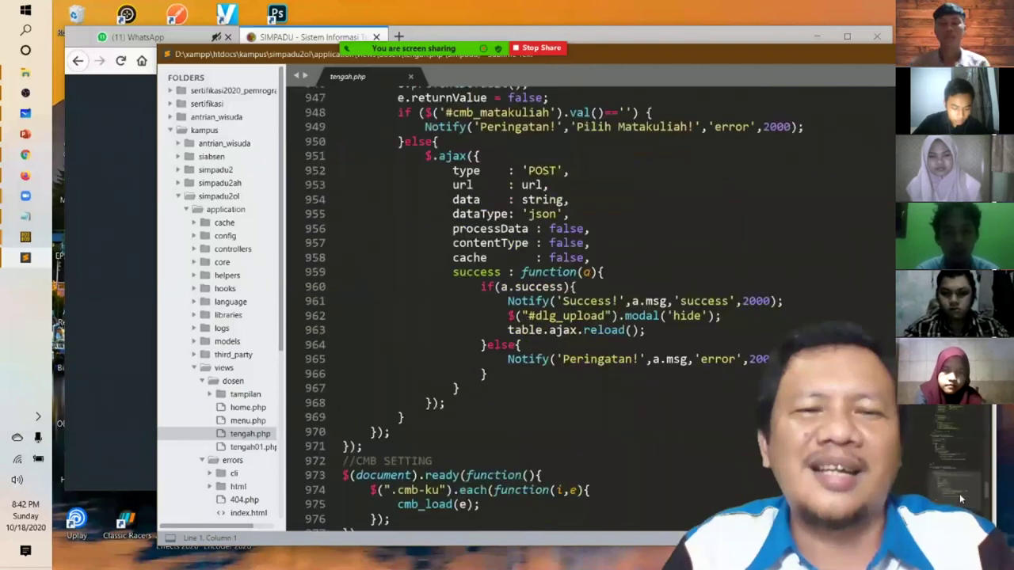
scroll(959, 493, down, 15)
scroll(590, 309, down, 4)
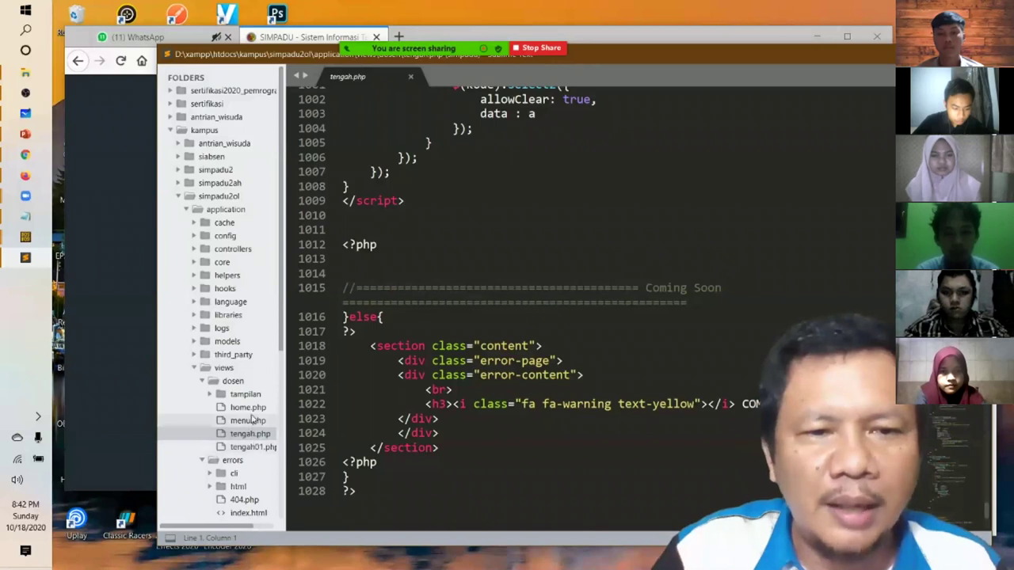
Collapse dosen and errors, skim tengah.php's DataTable and grades sections via the minimap, then minimize Sublime Text.
click(194, 380)
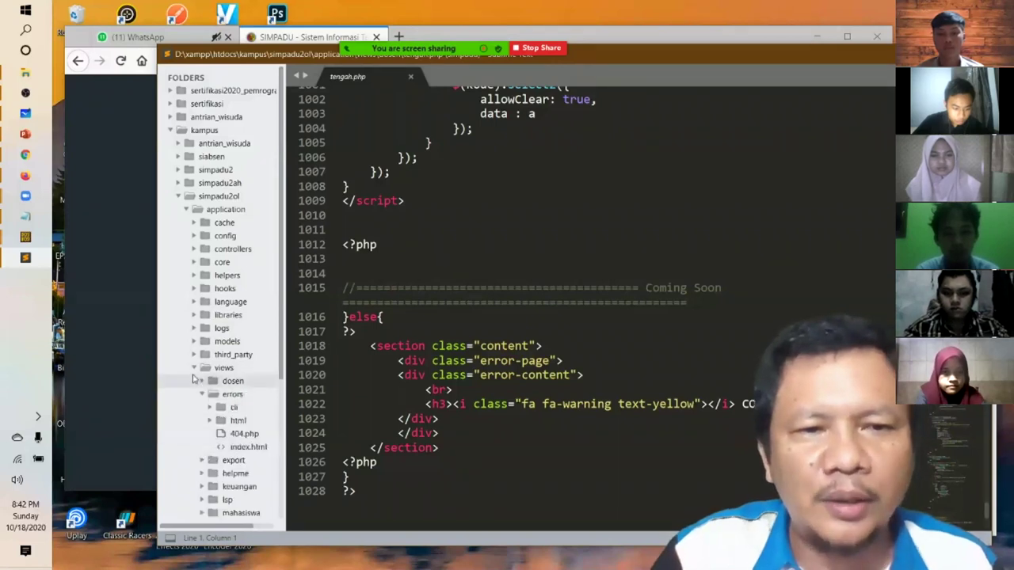
click(202, 392)
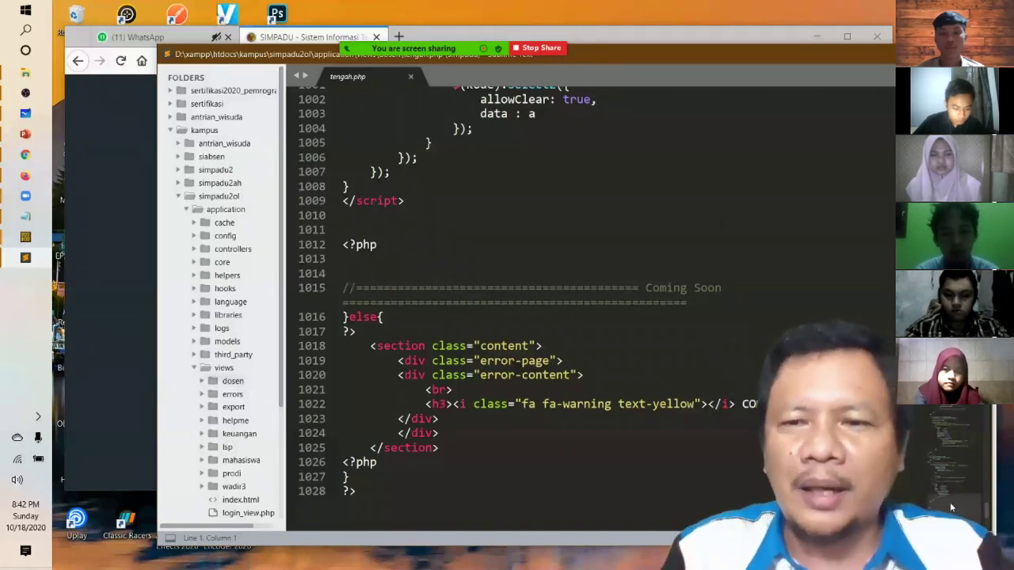
click(947, 456)
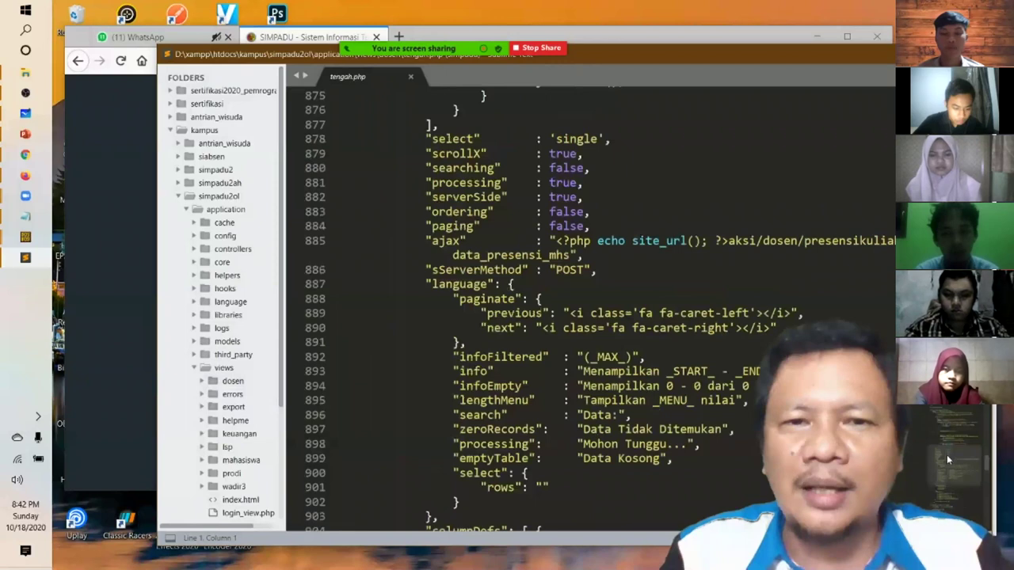
click(947, 253)
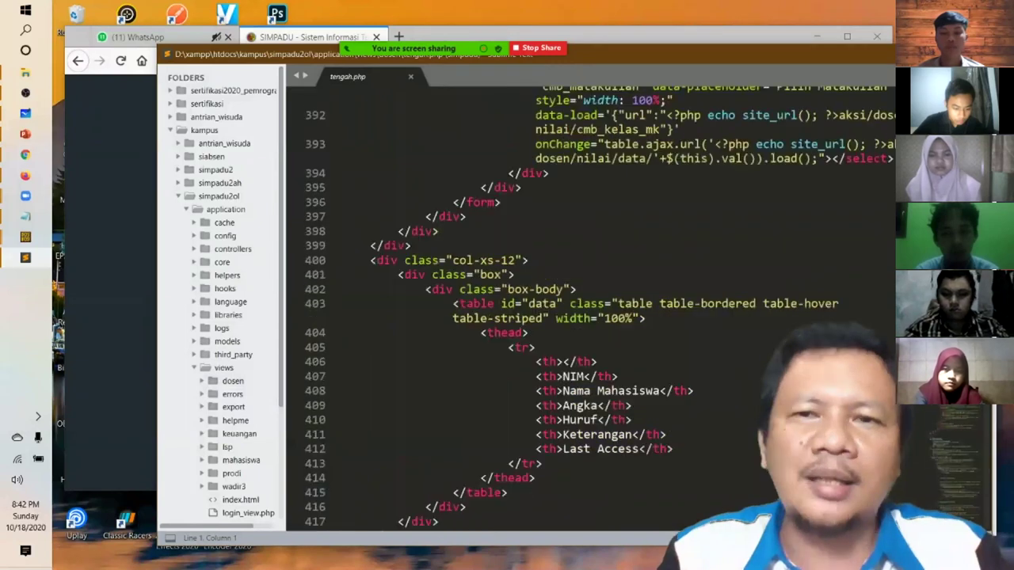
click(947, 131)
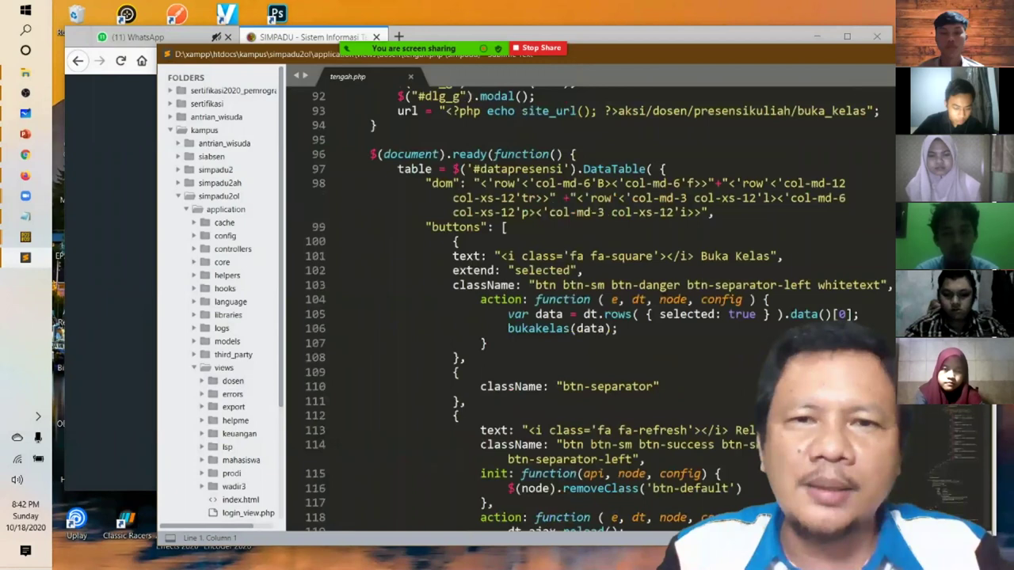
scroll(590, 309, up, 14)
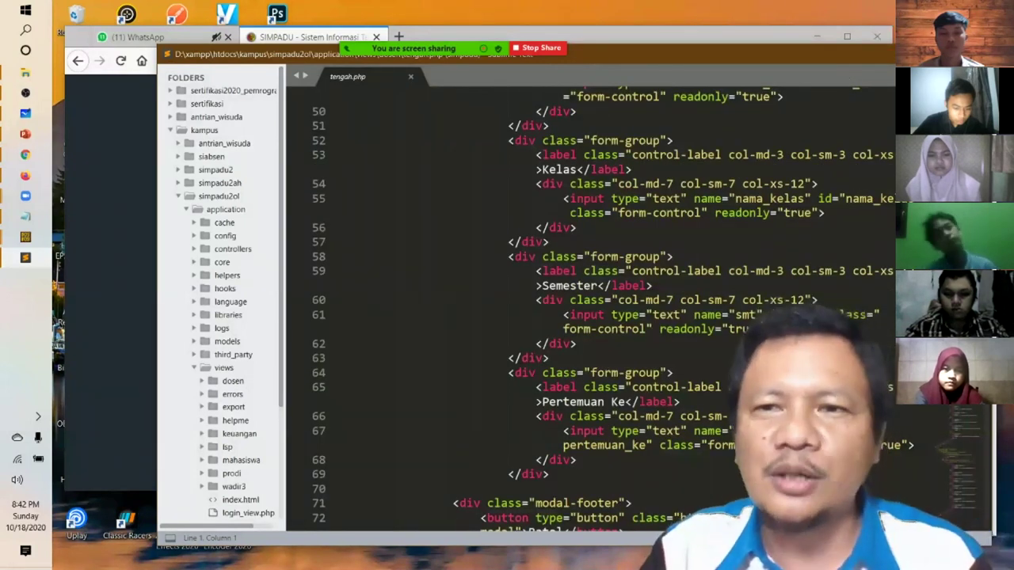
scroll(590, 309, up, 17)
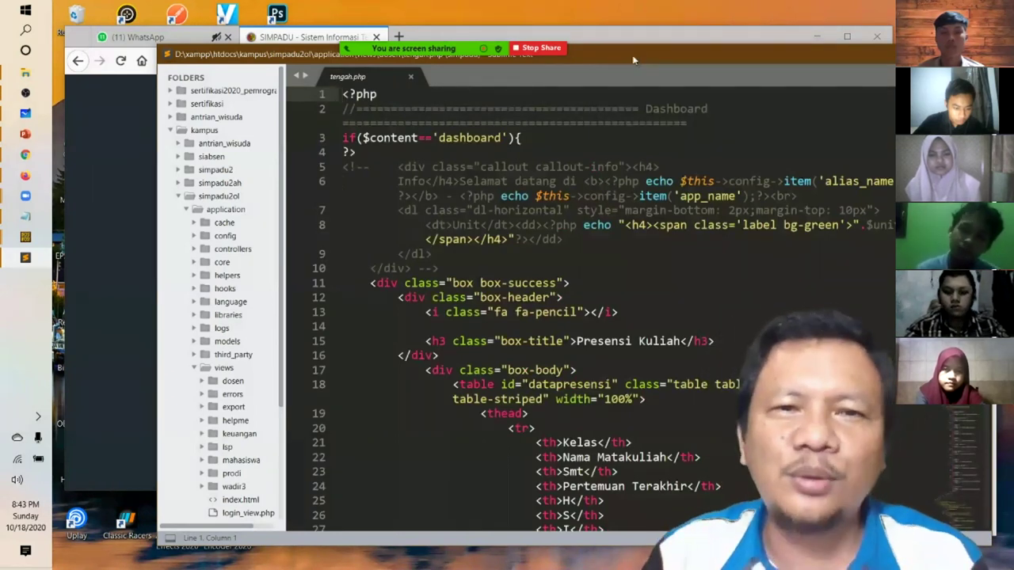
scroll(590, 309, down, 20)
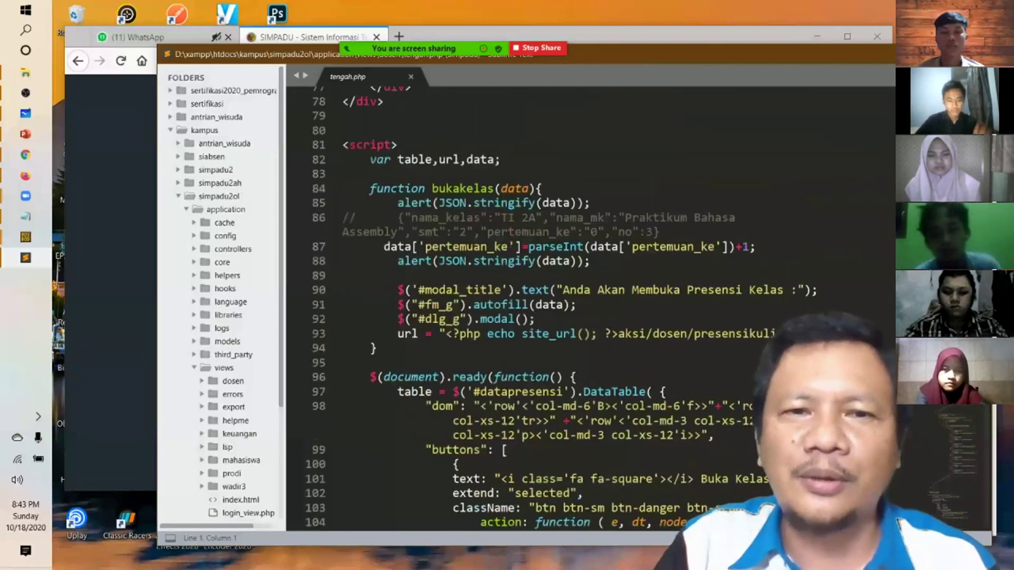
scroll(590, 309, down, 20)
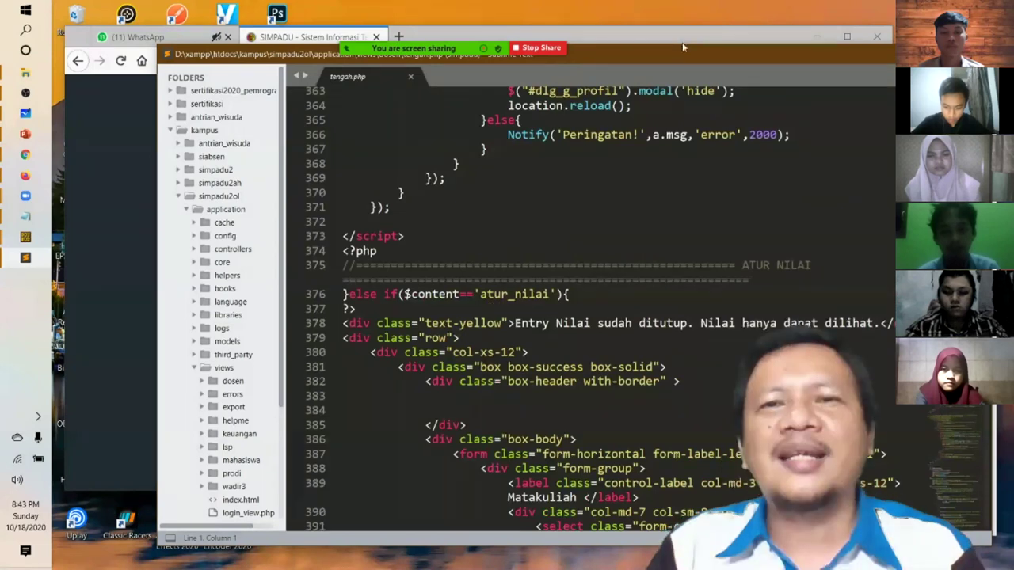
key(super+Down)
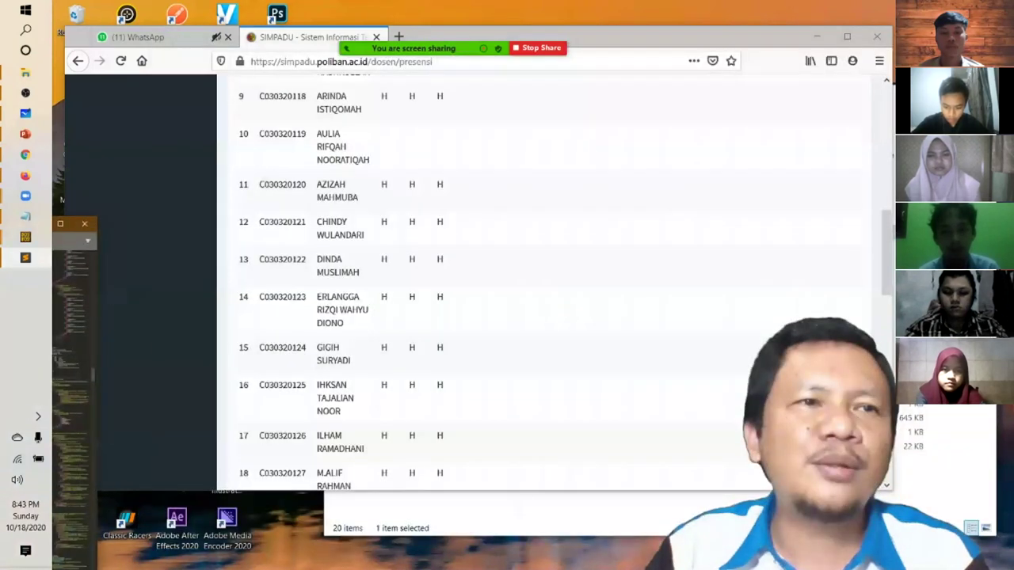